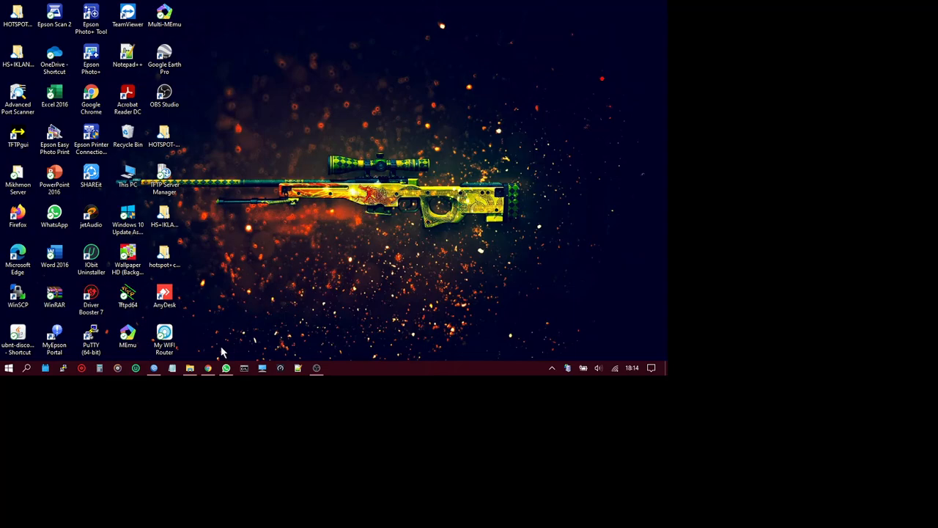
Step: Switch to Chrome and log in to MIKHMON with the username admin and the account password
click(209, 368)
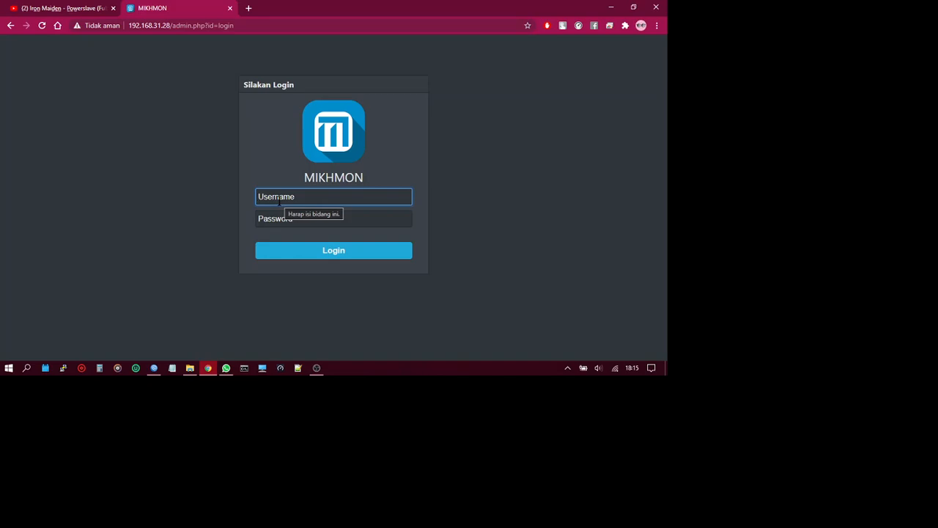
text(ad)
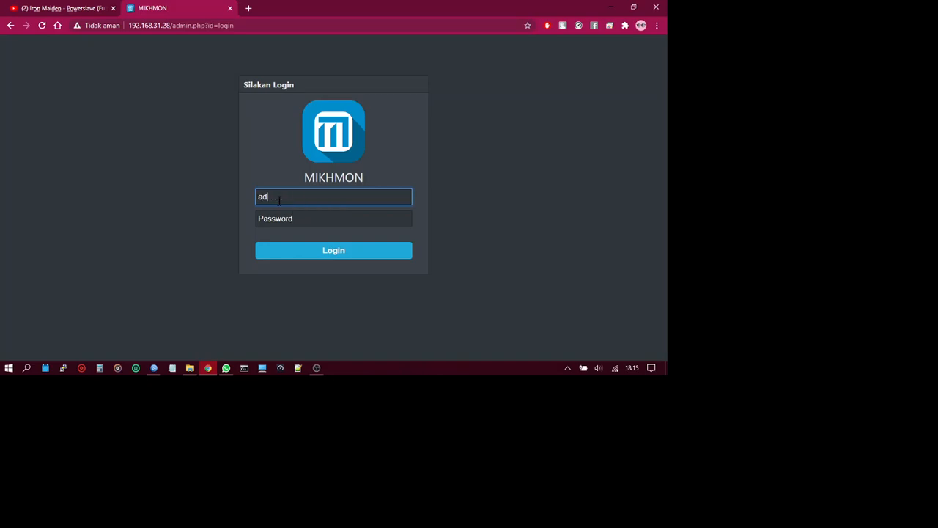
text(min)
key(Tab)
text(******)
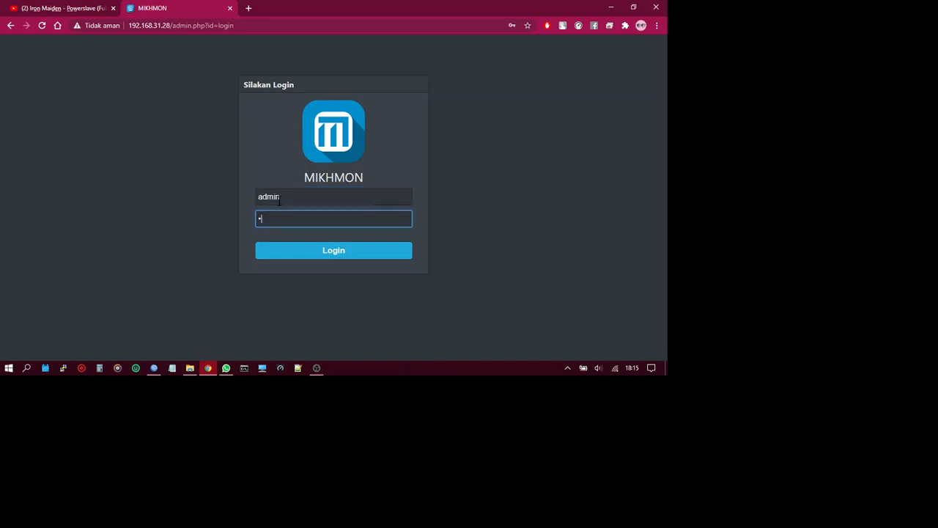
text(******)
key(Return)
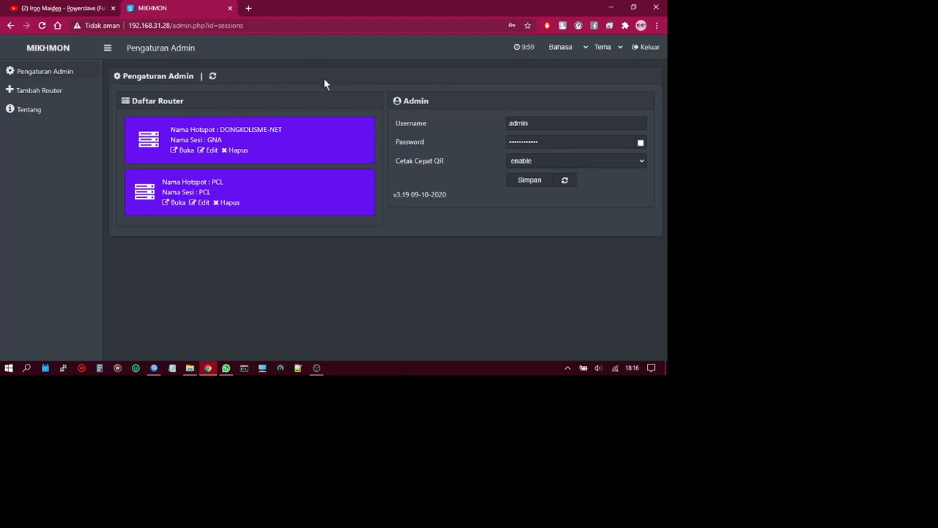
Step: Try the interface language in English and switch it back to Indonesia
click(558, 47)
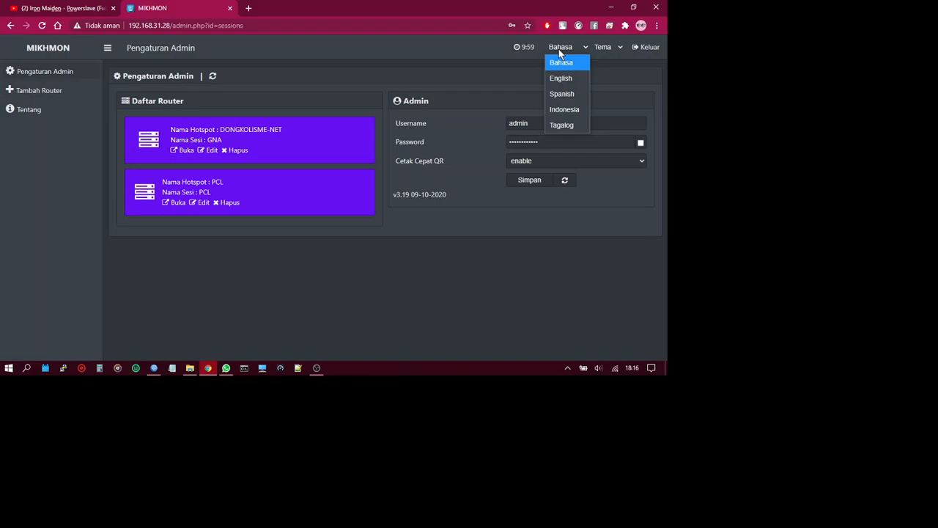
click(559, 48)
click(558, 48)
click(554, 79)
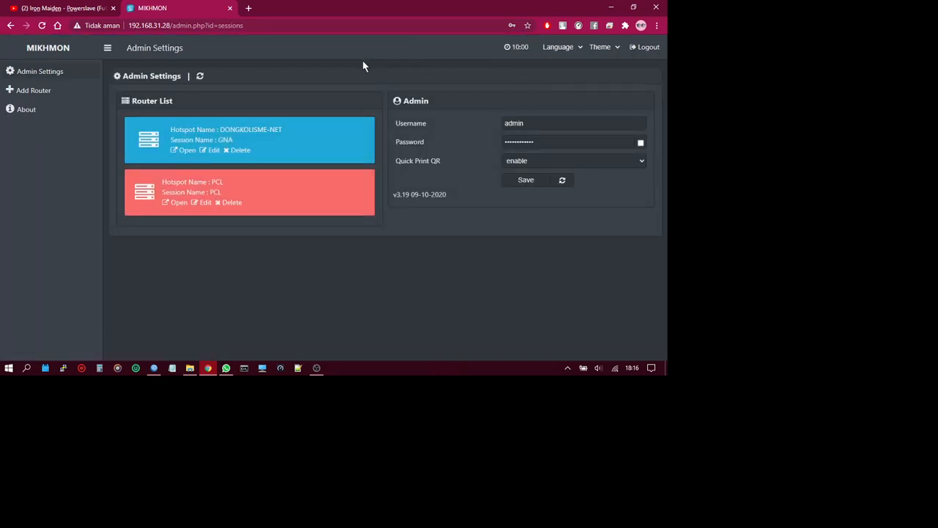
click(565, 47)
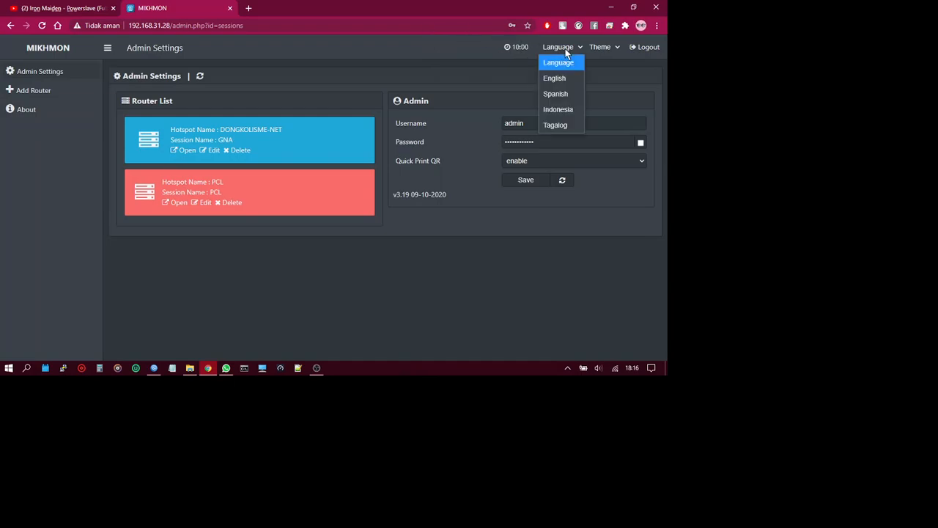
click(549, 109)
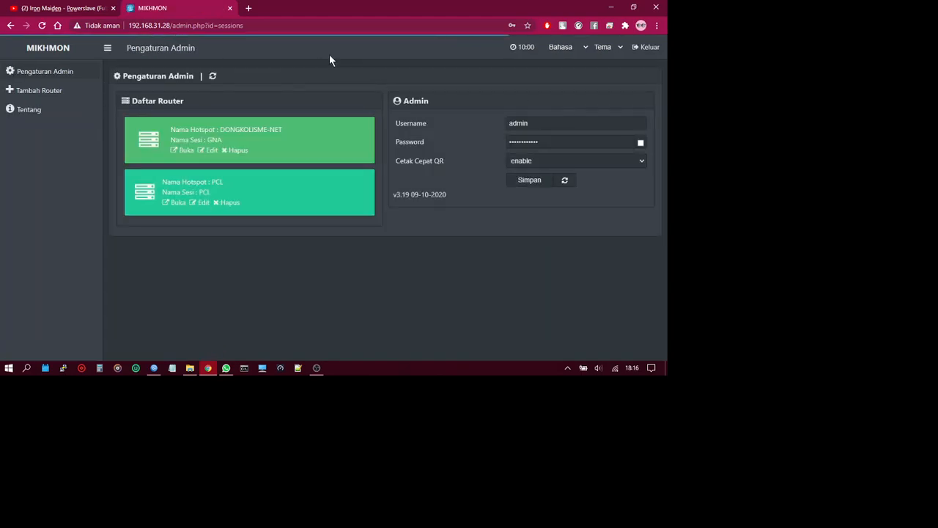
Step: View the Tentang page with the version details and changelog, and return to Pengaturan Admin
click(36, 115)
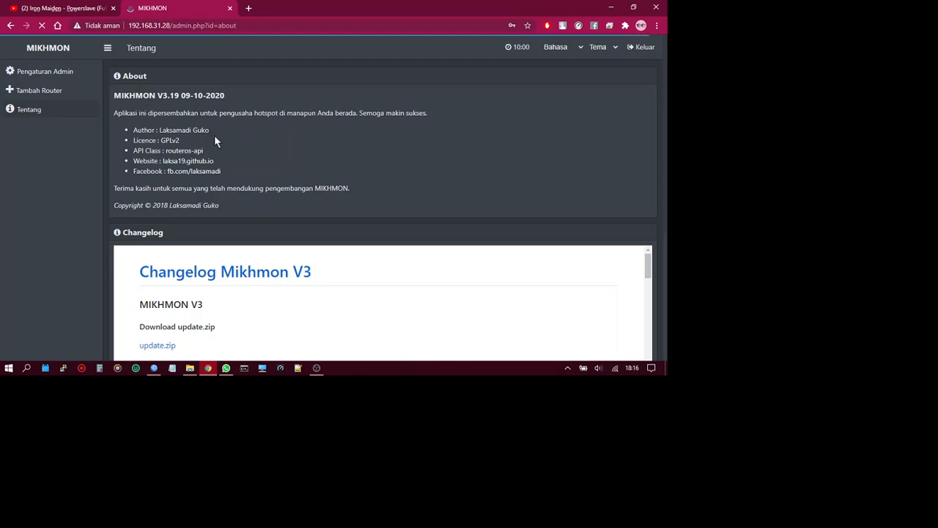
click(44, 77)
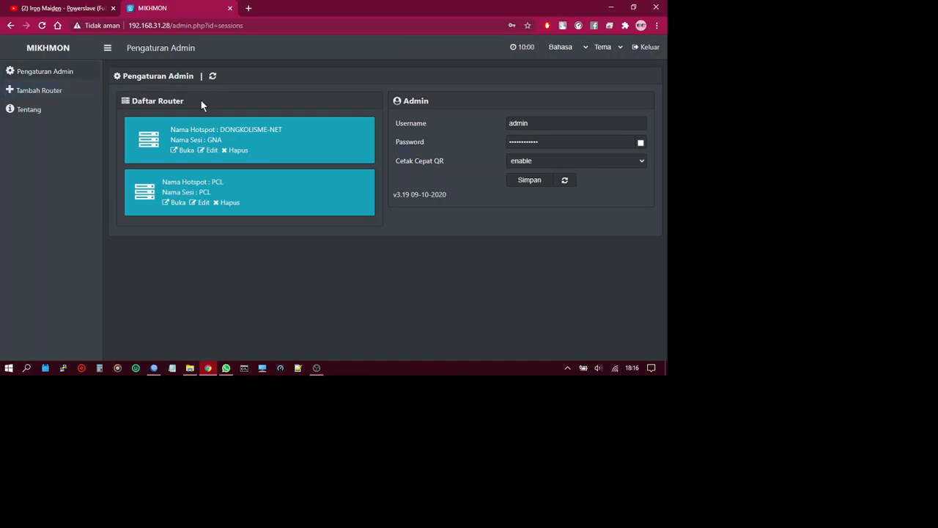
Step: Open the GNA router's dashboard, collapse and restore its navigation sidebar, and return to the router list
click(183, 151)
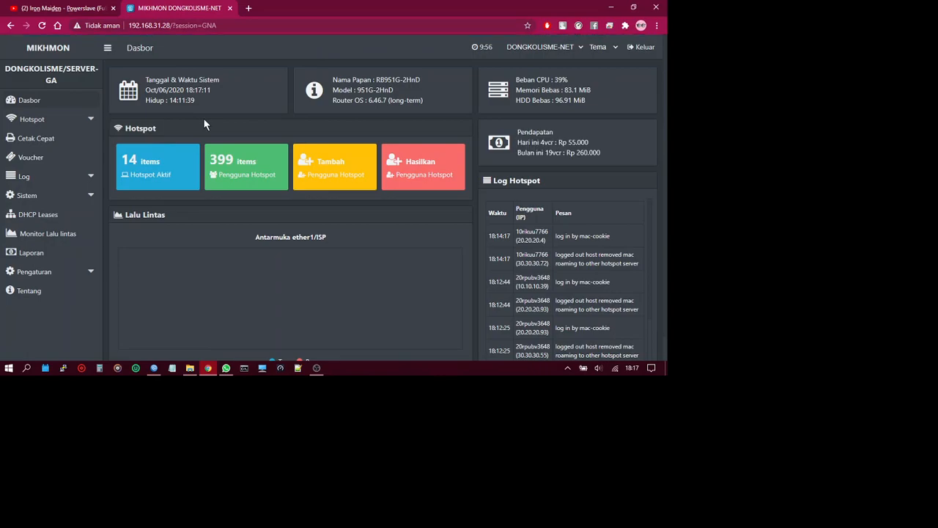
click(109, 49)
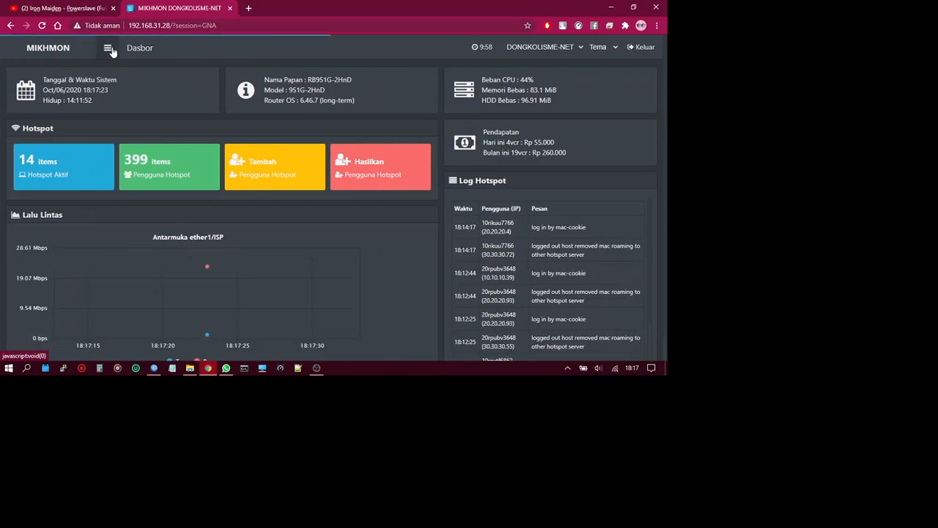
click(109, 48)
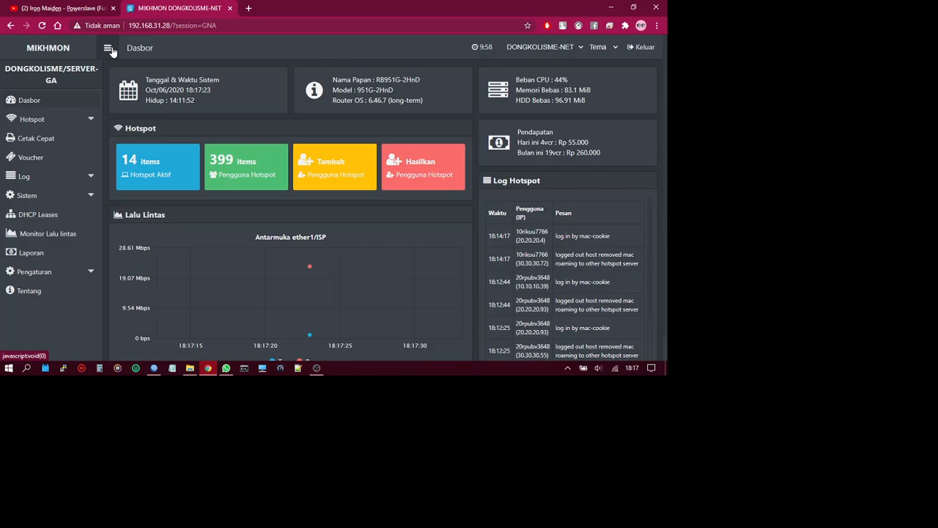
click(15, 30)
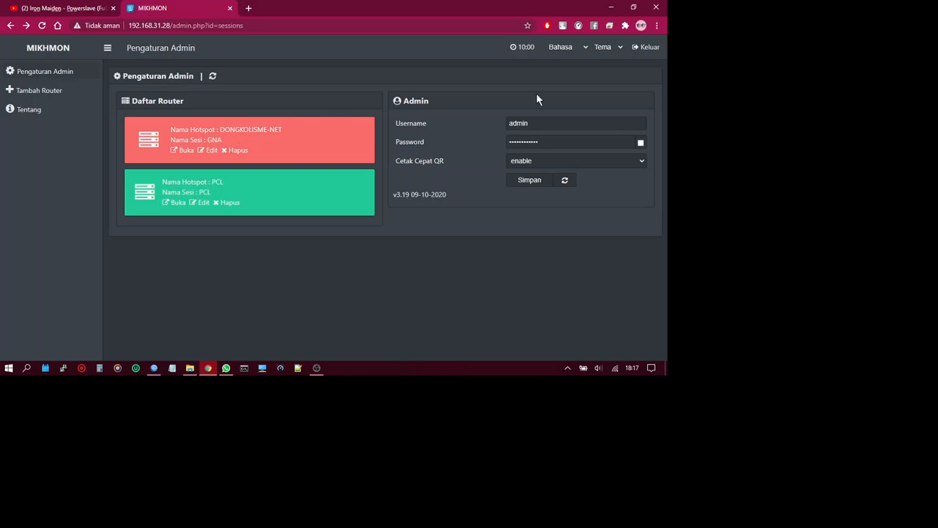
Step: Examine the admin username and the Cetak Cepat QR options in the admin settings, and reload the page
click(538, 124)
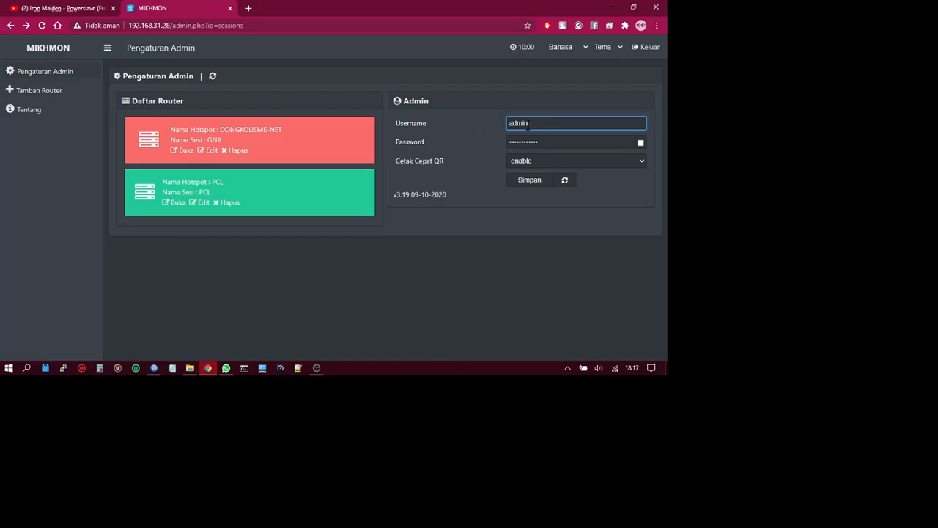
click(549, 158)
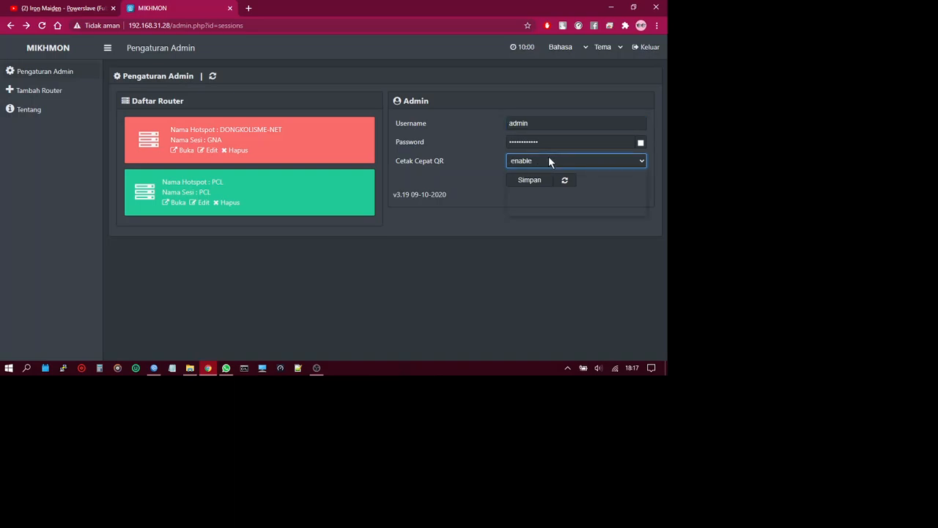
click(550, 159)
click(486, 160)
click(562, 159)
click(562, 159)
click(77, 75)
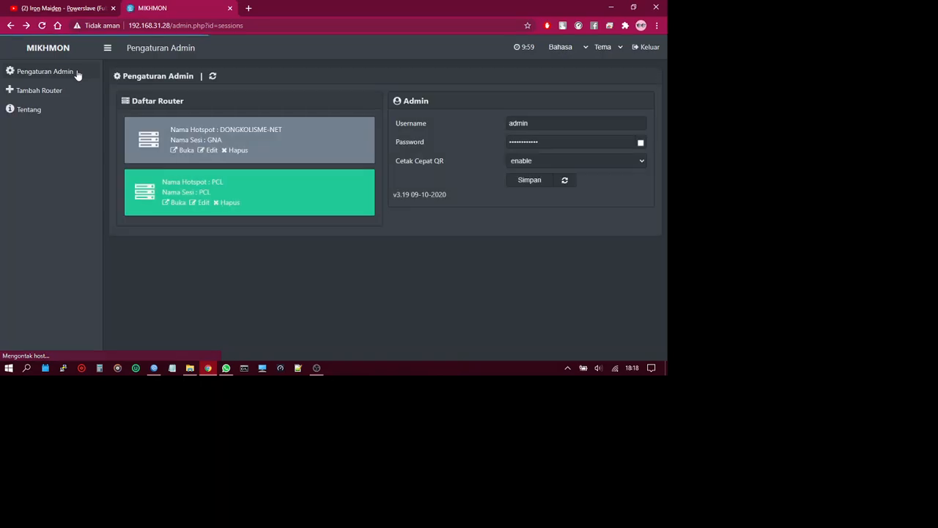
Step: Open the GNA router's session settings and examine the currency, auto-reload and Idle Timeout options
click(203, 151)
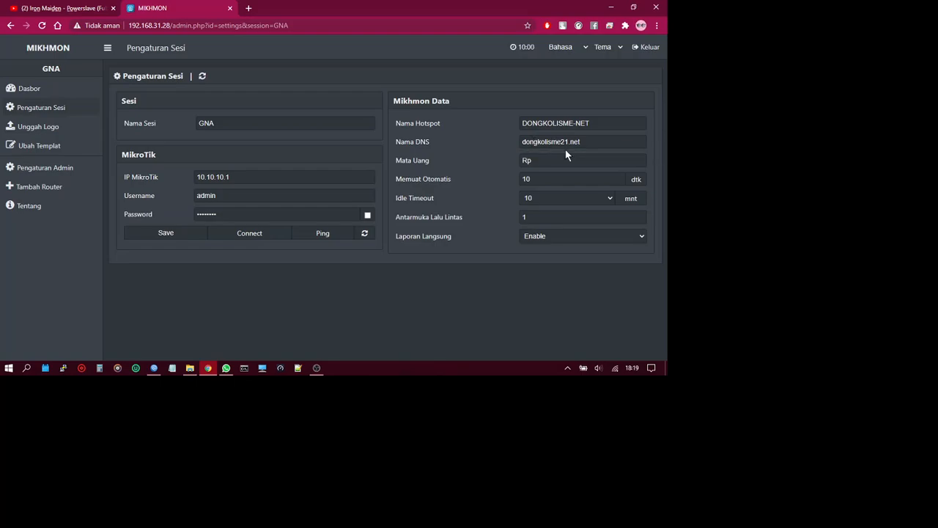
click(541, 158)
click(553, 184)
click(564, 198)
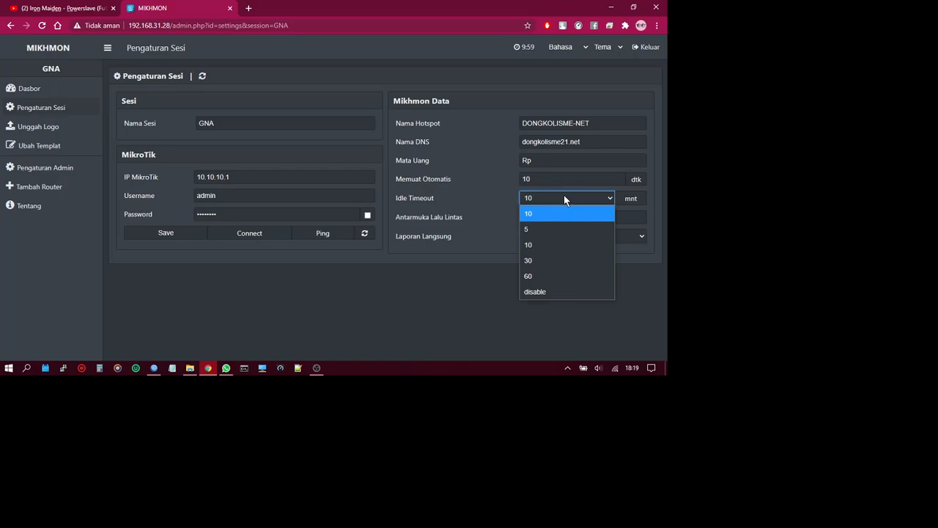
click(565, 198)
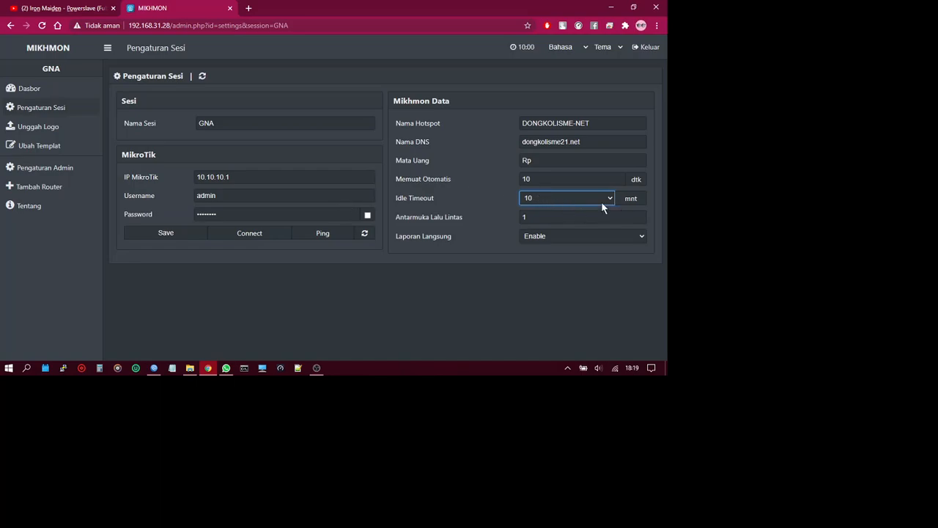
Step: Try stepping the Antarmuka Lalu Lintas number and return it to 1
click(559, 220)
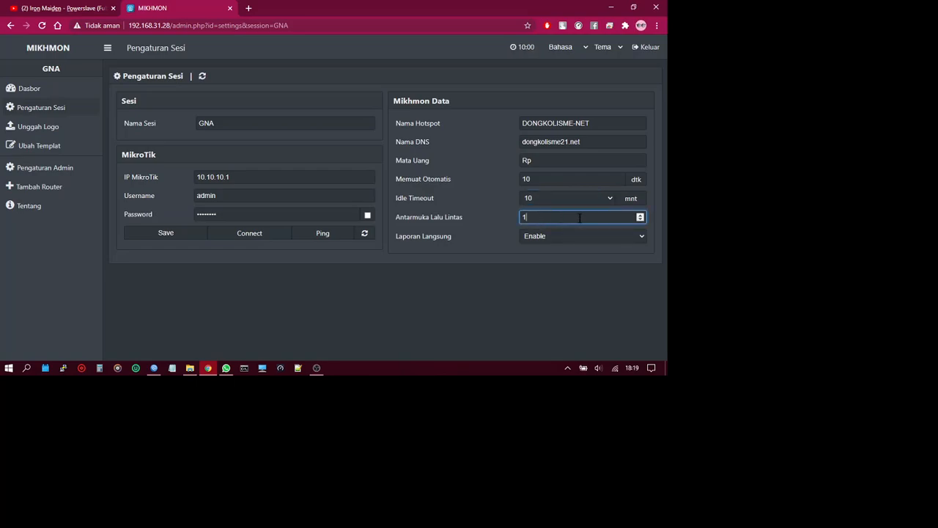
click(640, 220)
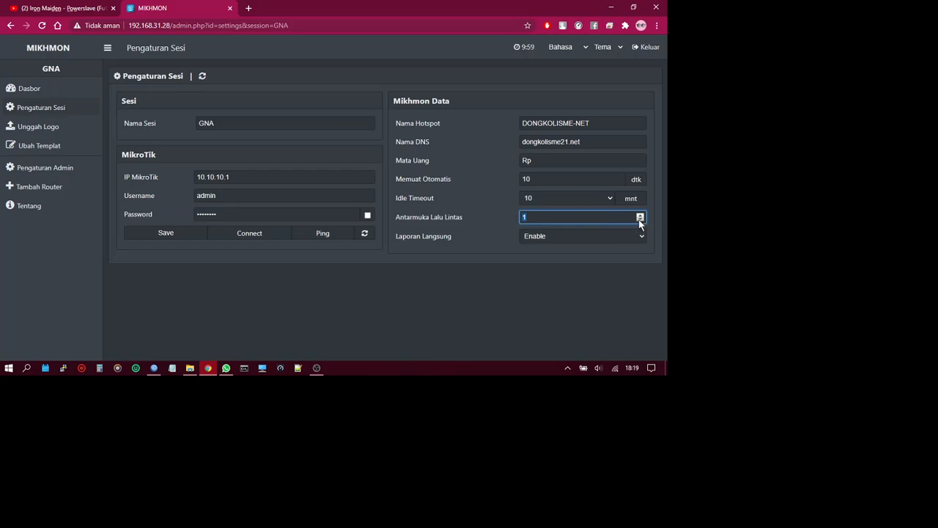
click(640, 215)
click(640, 220)
click(493, 234)
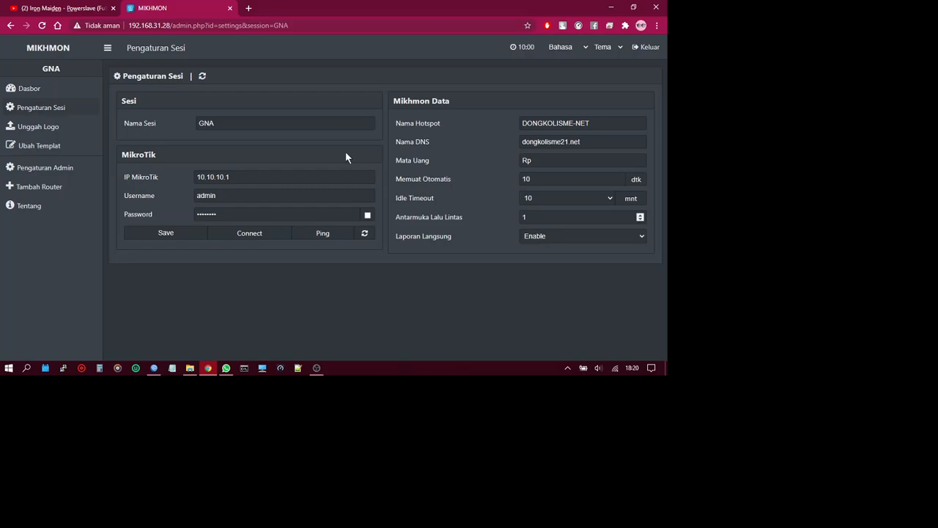
Step: View the GNA session's logo upload page and load the Small reset template in the voucher template editor
click(23, 127)
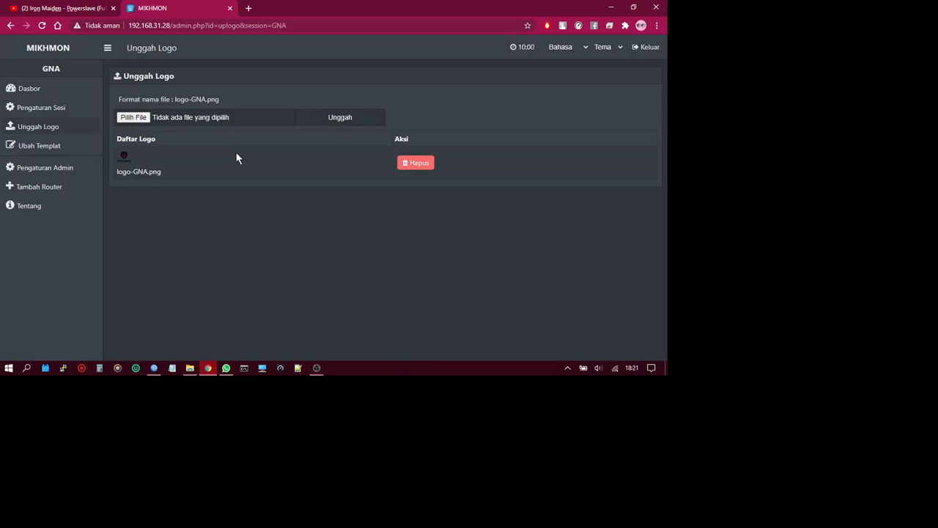
click(34, 151)
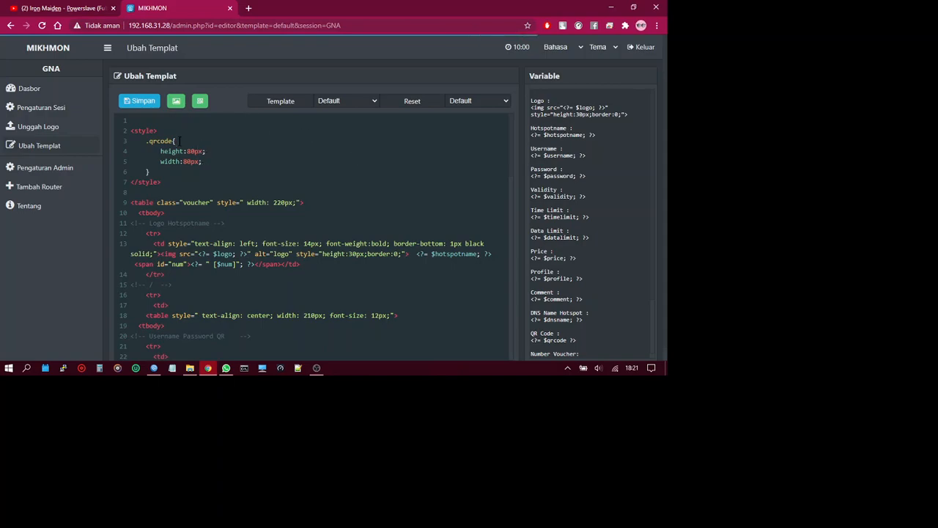
click(476, 99)
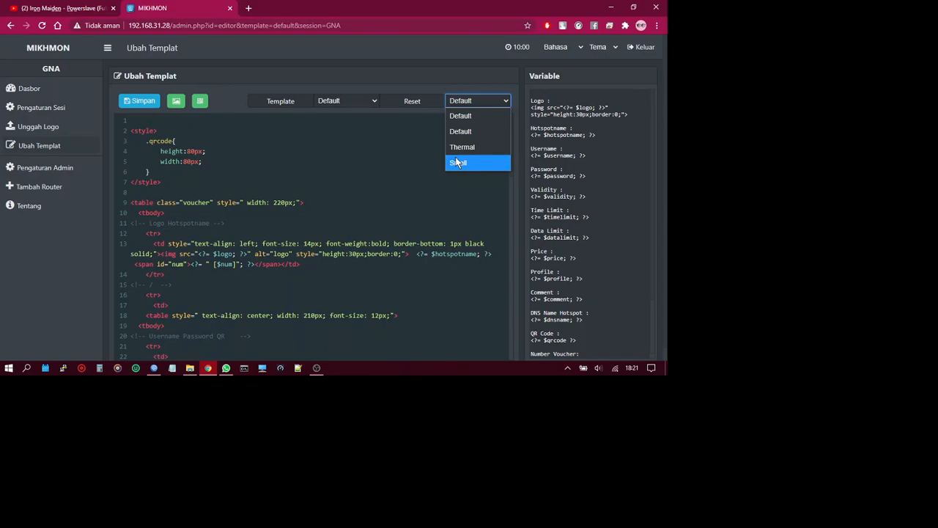
click(455, 159)
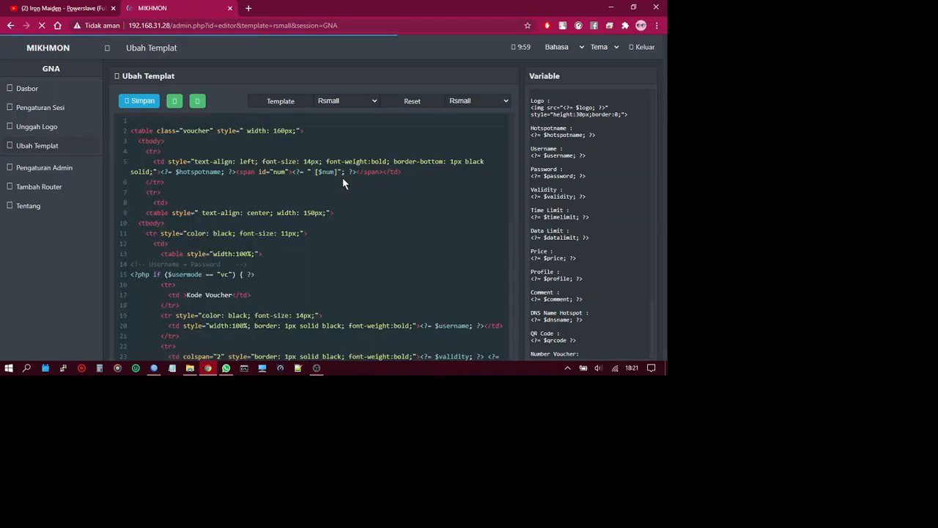
Step: Preview the voucher without QR in a maximized window and close the preview
click(176, 104)
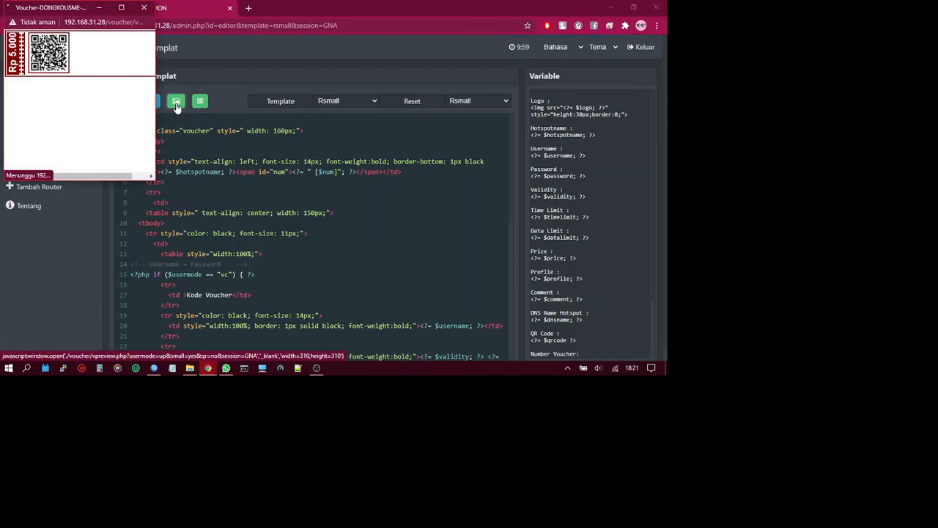
click(122, 11)
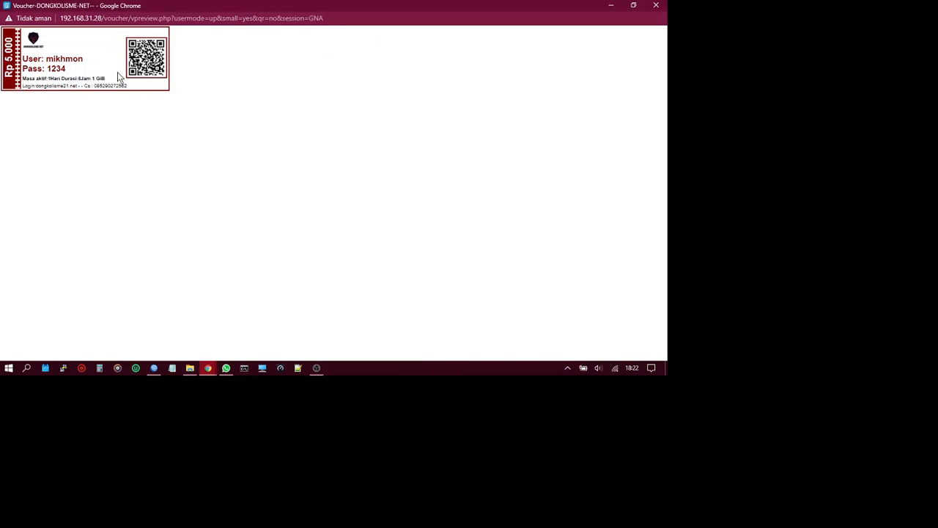
click(660, 6)
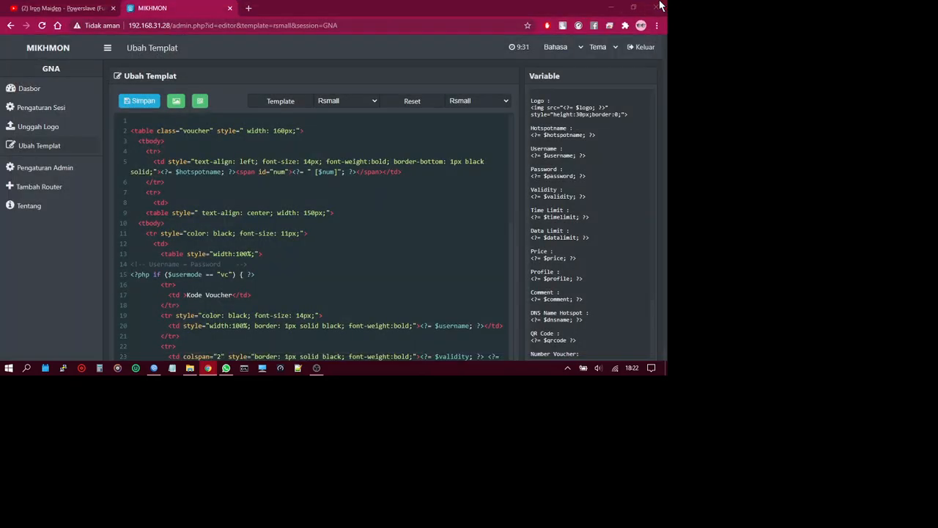
Step: Return to the GNA session's dashboard and open the list of hotspot users
click(32, 86)
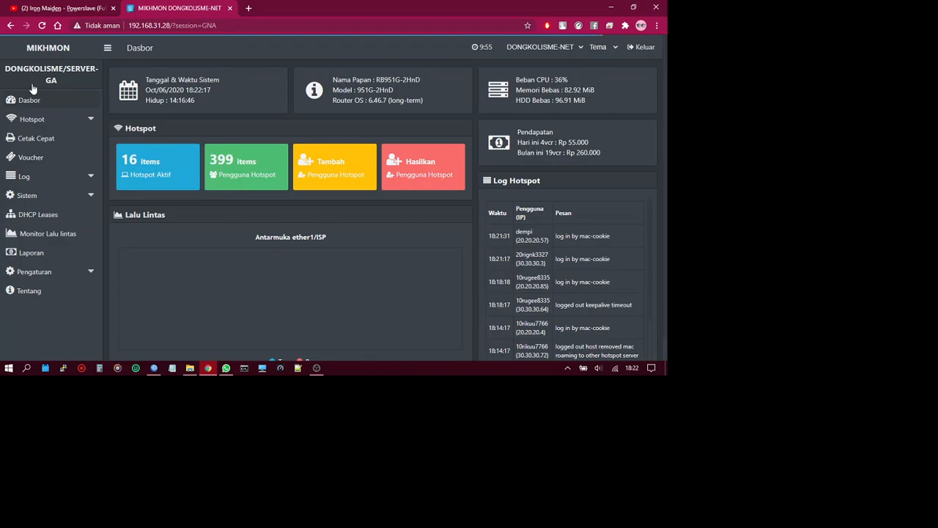
click(53, 106)
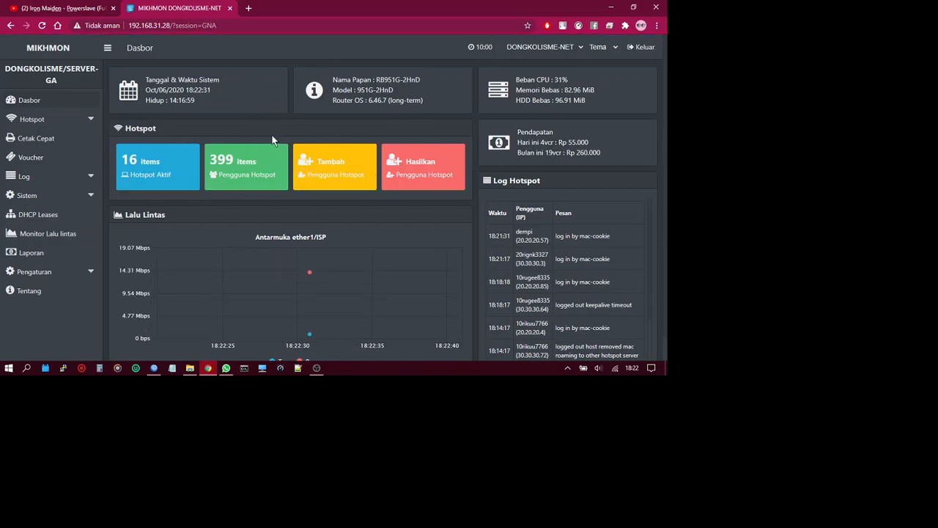
click(59, 119)
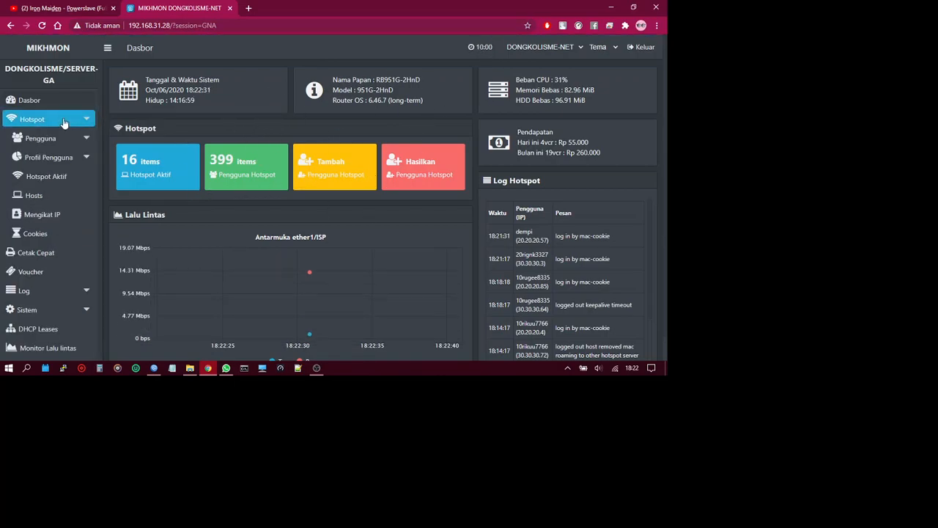
click(19, 138)
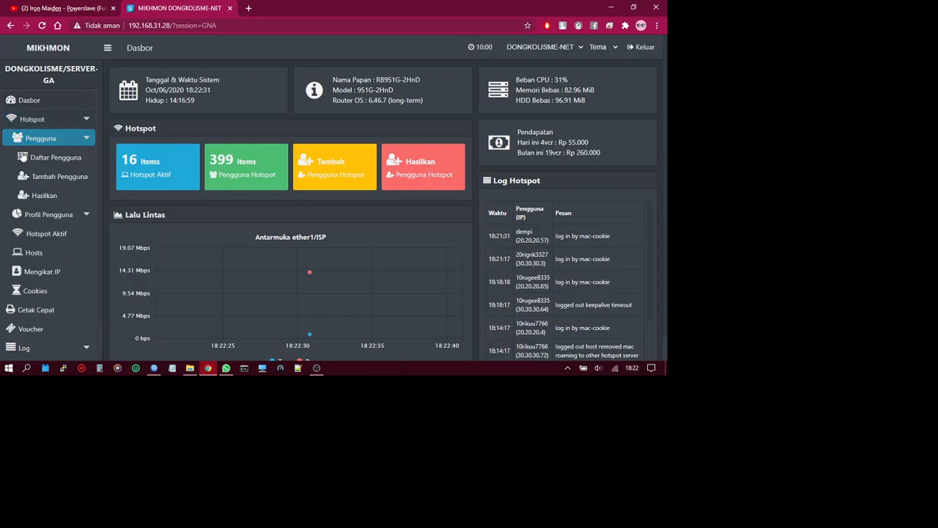
click(36, 158)
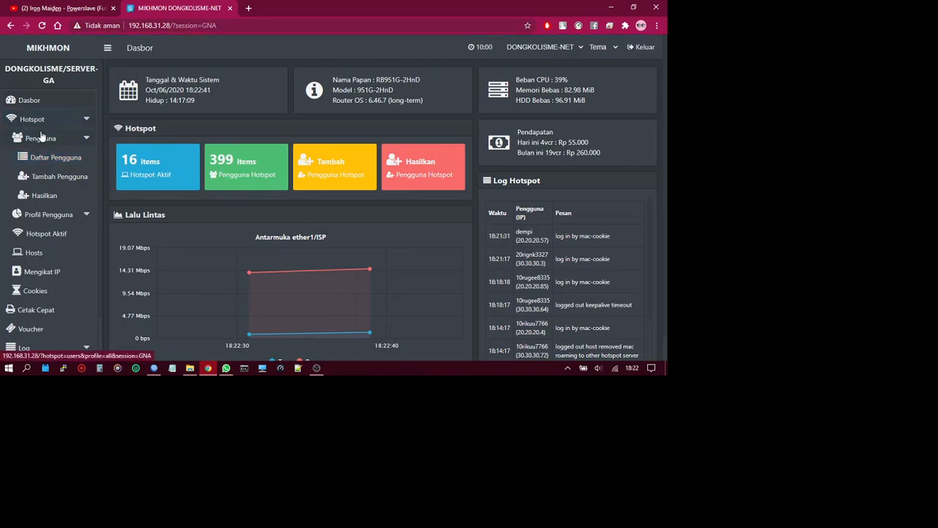
Step: Open the default profile for editing from the hotspot user profile list
click(53, 159)
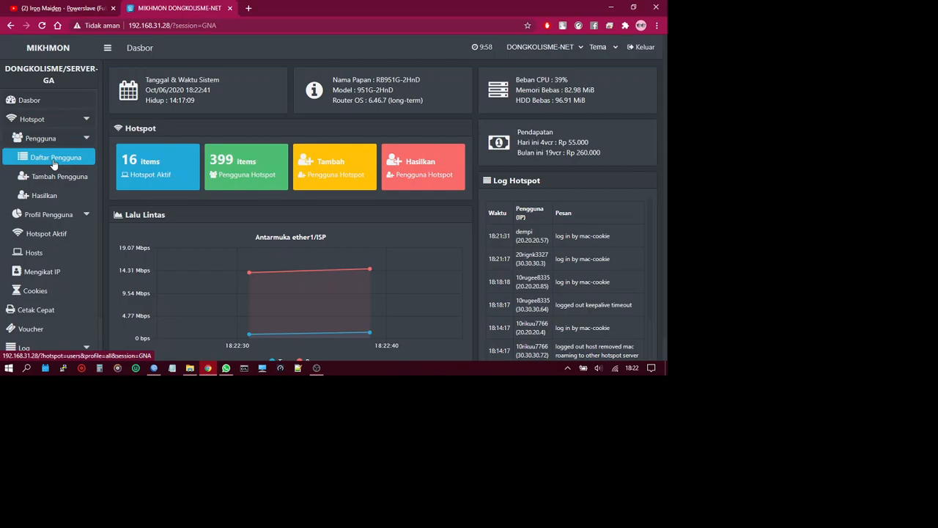
click(51, 219)
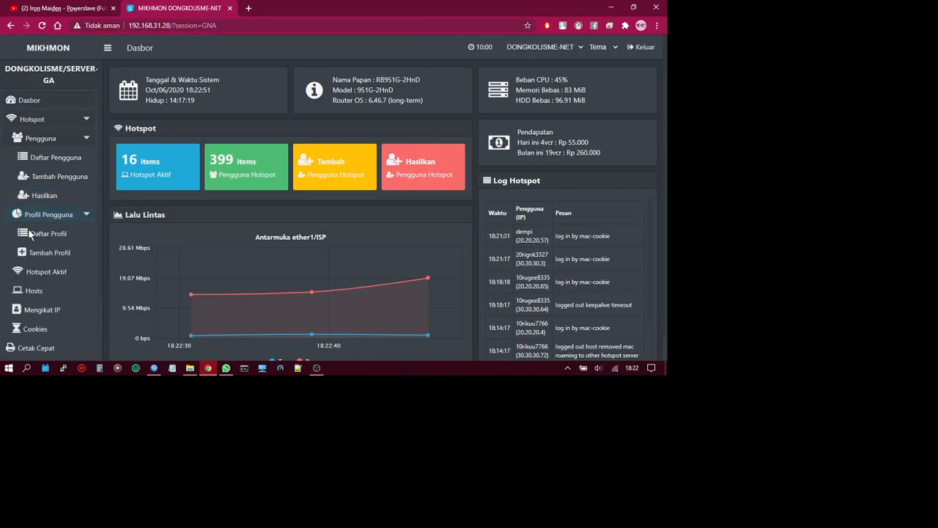
click(34, 236)
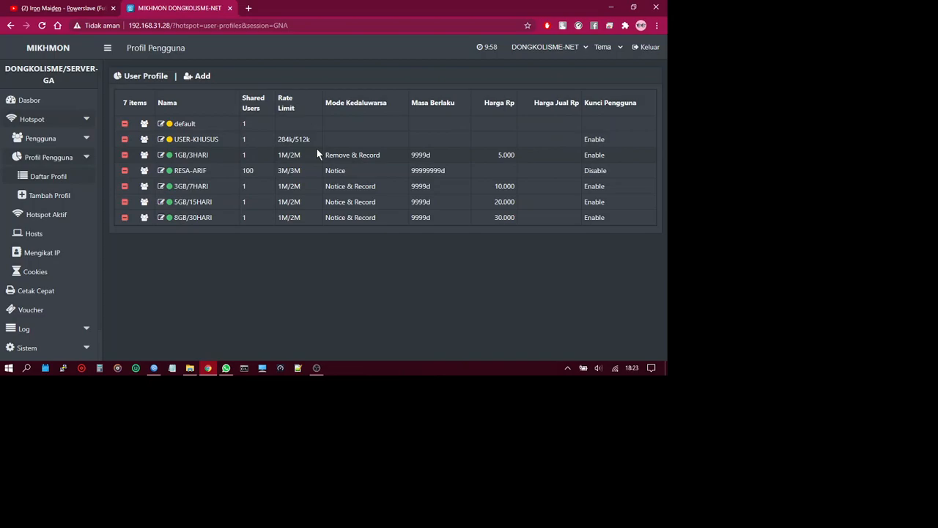
click(160, 125)
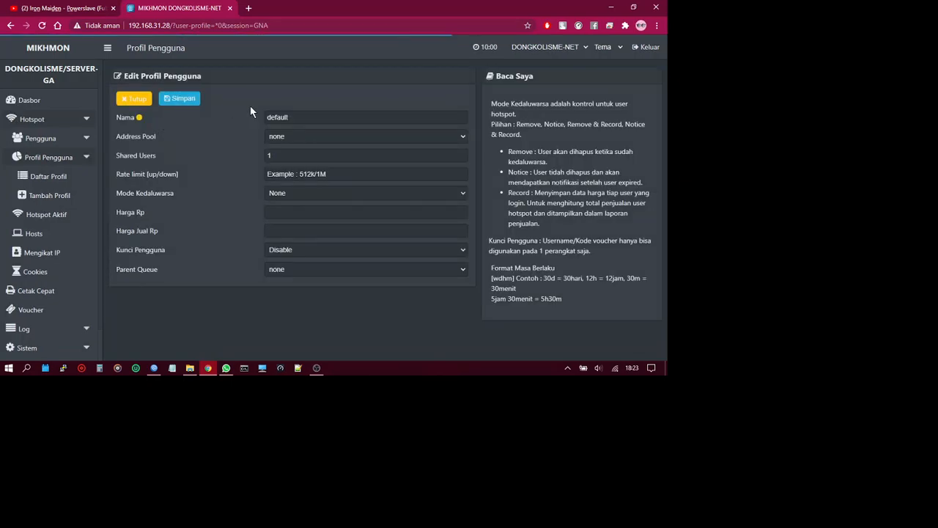
Step: Set the default profile's Shared Users to 100
click(301, 118)
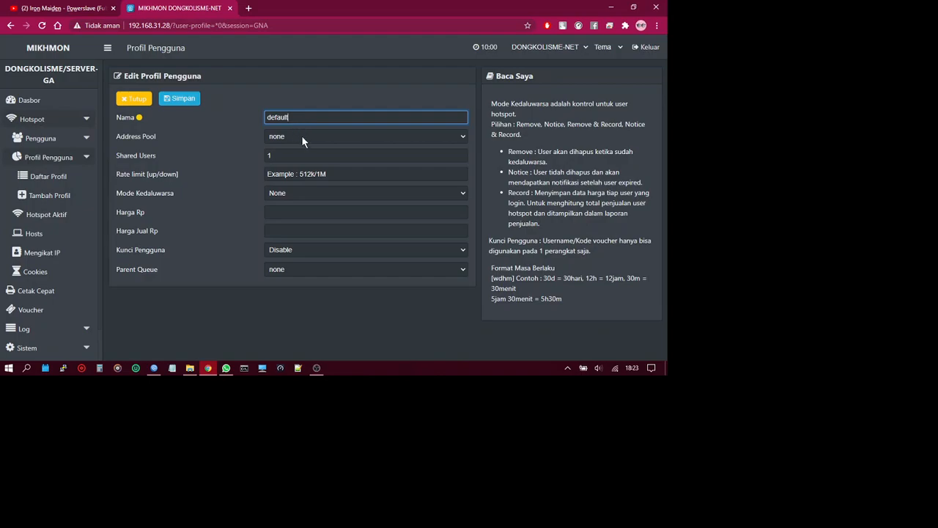
click(277, 139)
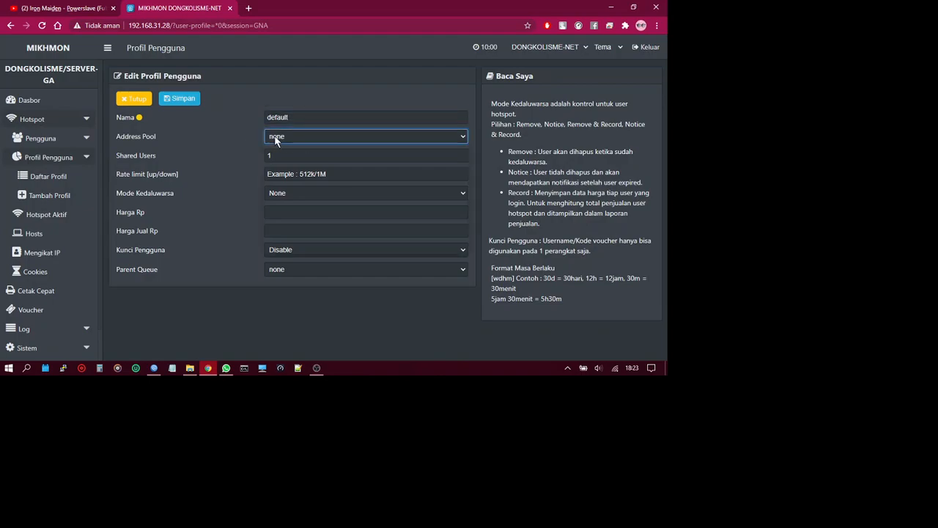
click(276, 140)
click(284, 154)
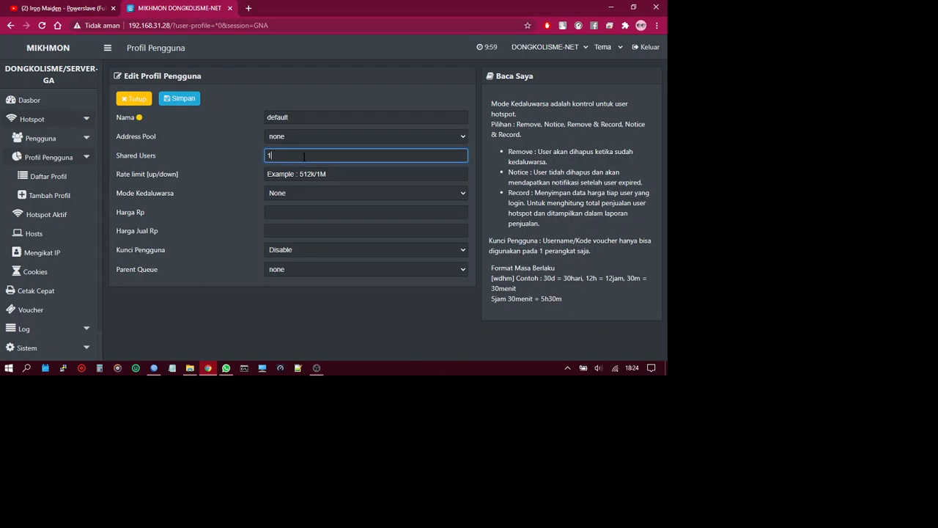
text(00)
click(293, 176)
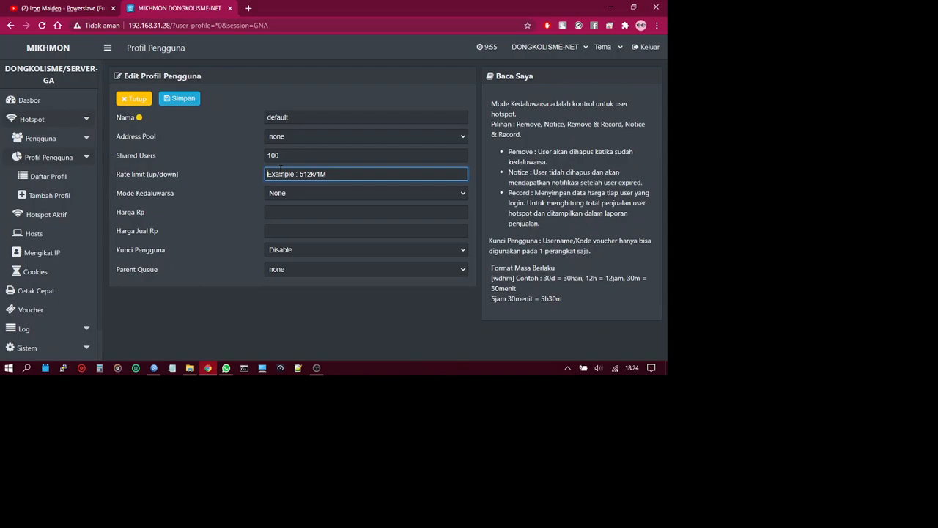
click(244, 192)
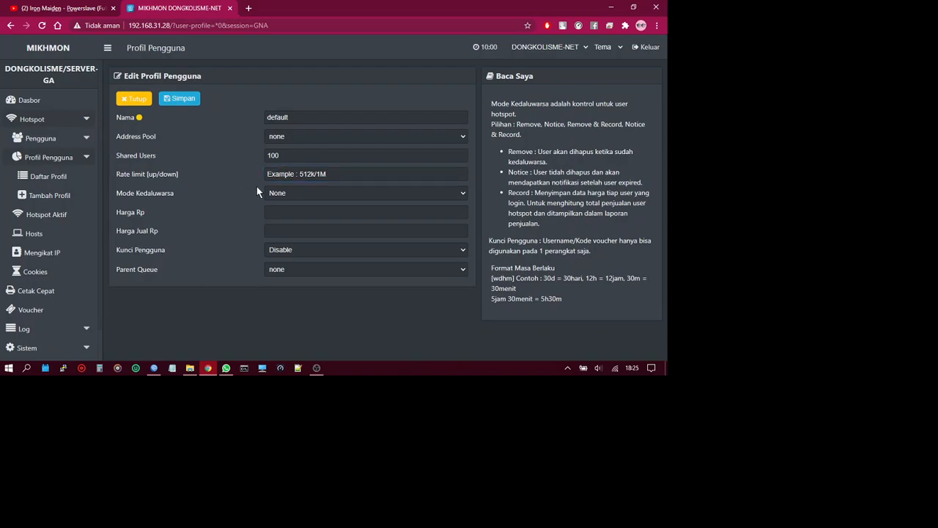
Step: Try Remove and Remove & Record as the default profile's Mode Kedaluwarsa
click(347, 193)
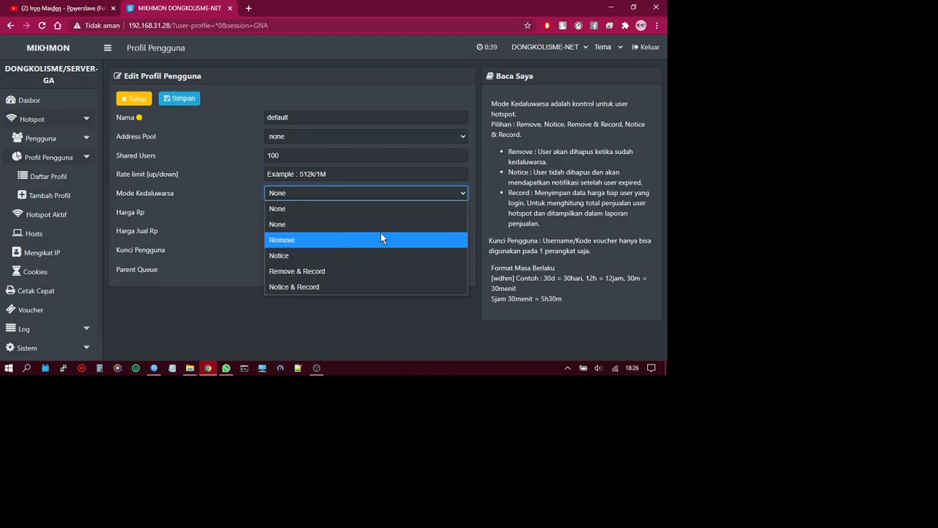
click(338, 240)
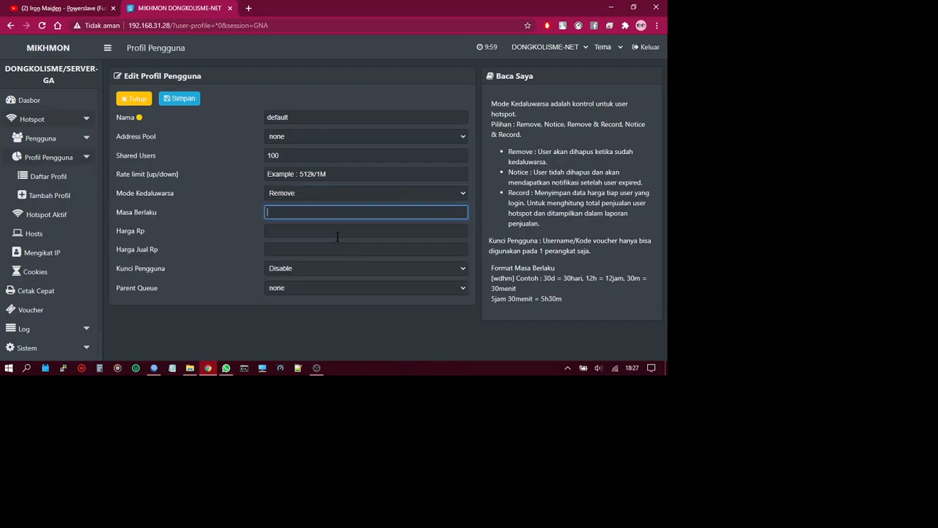
click(291, 192)
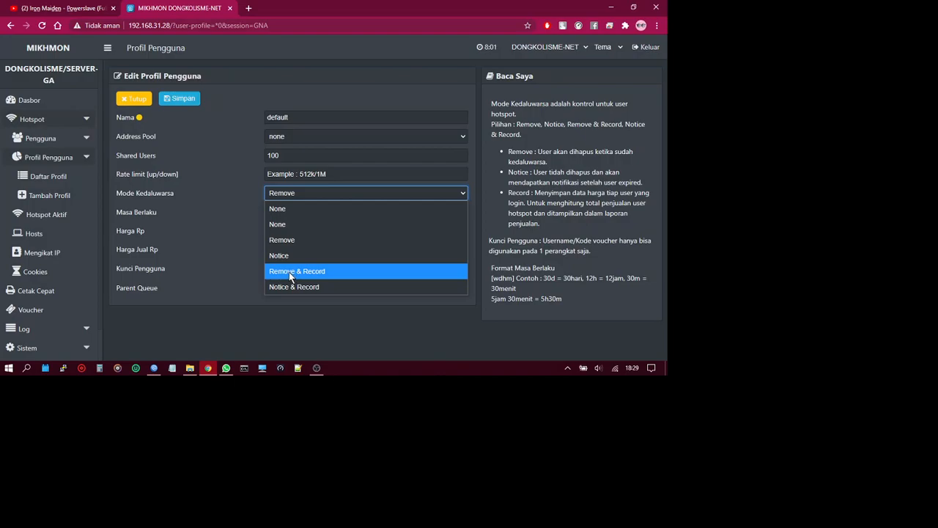
click(290, 273)
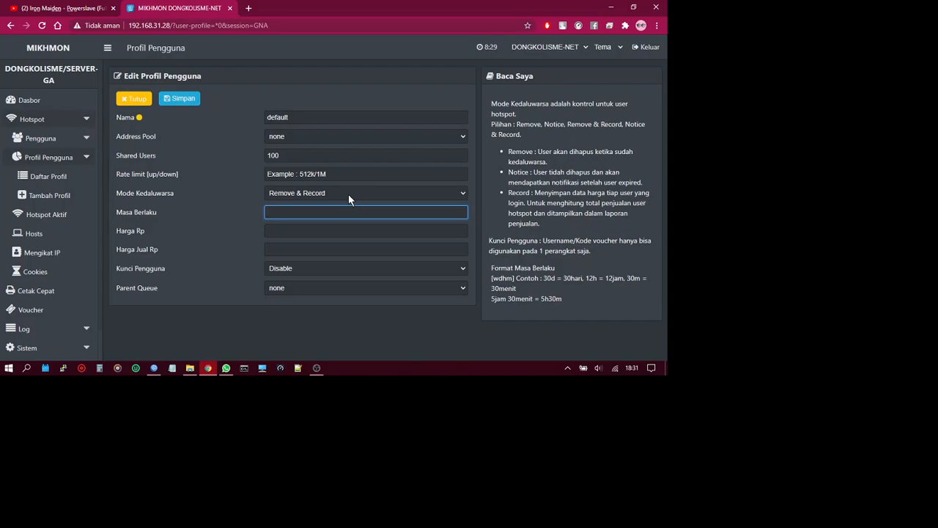
Step: Set the default profile's Mode Kedaluwarsa to Notice & Record and its Masa Berlaku to 100d
click(348, 196)
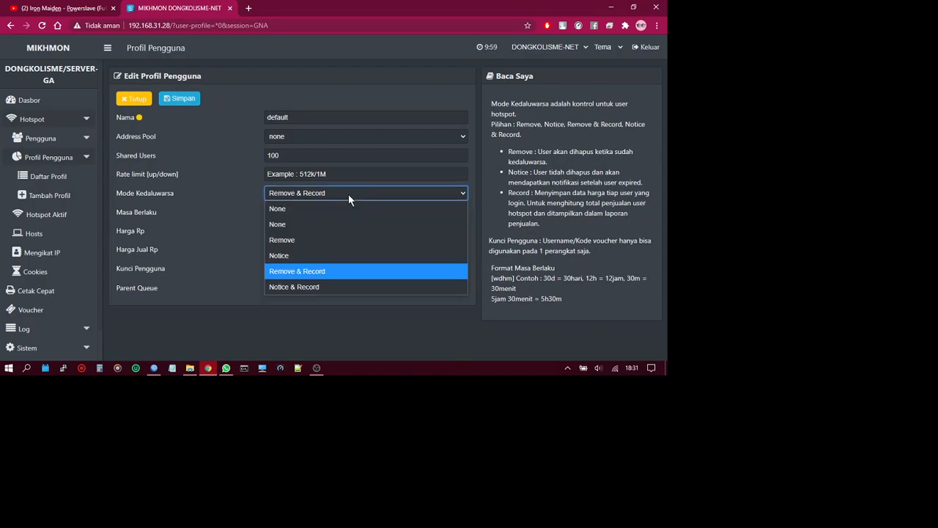
click(293, 288)
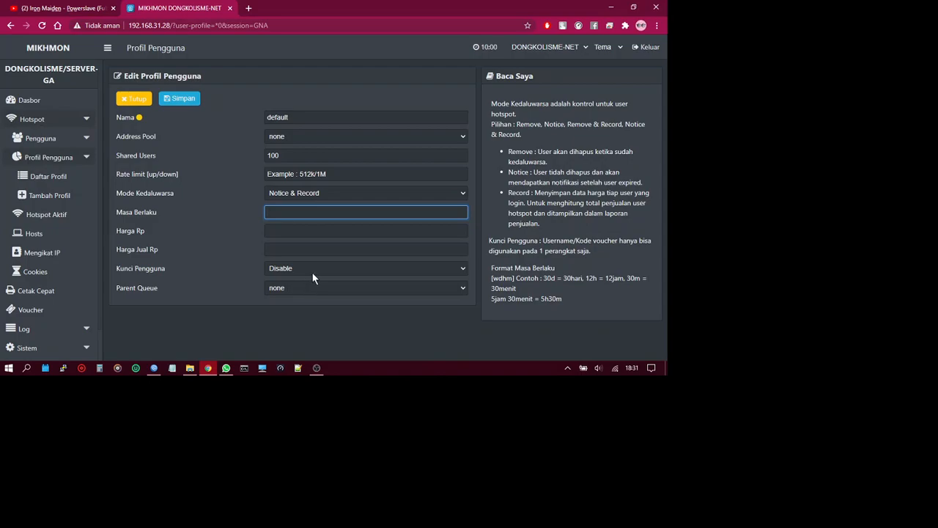
click(312, 273)
click(279, 212)
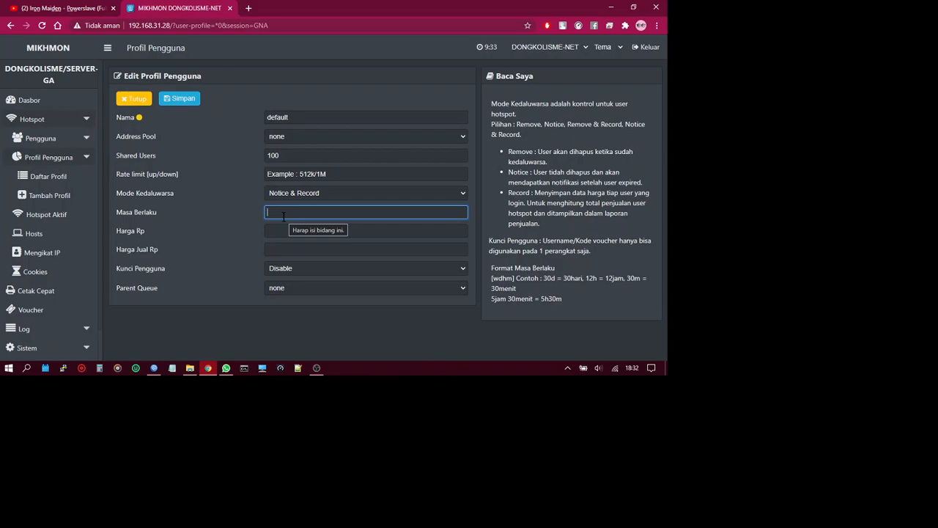
text(1)
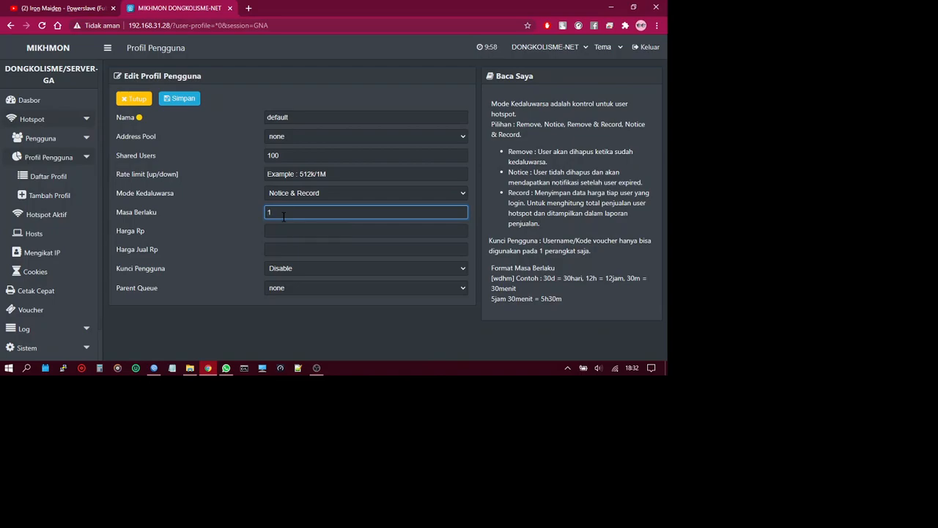
text(d)
key(BackSpace)
text(100d)
Step: Enter 5000 as the default profile's Harga Rp
click(277, 230)
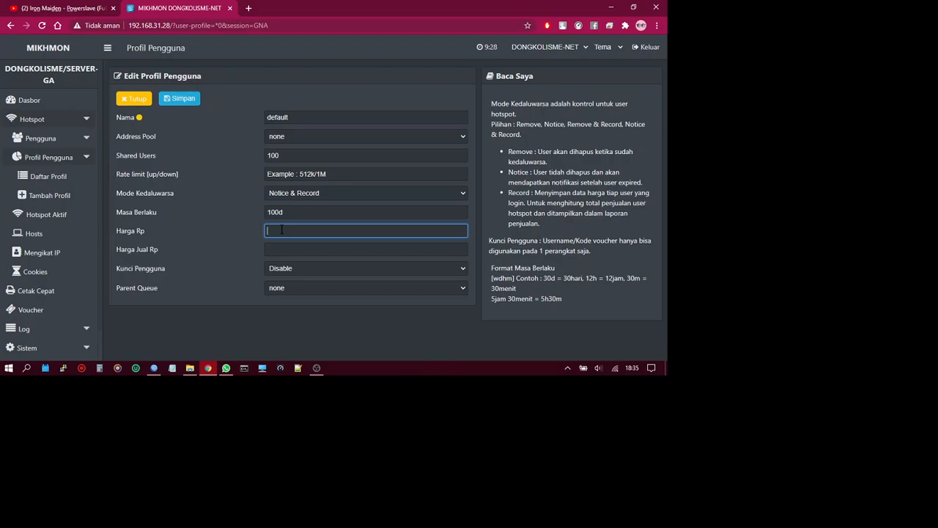
text(5000)
click(278, 249)
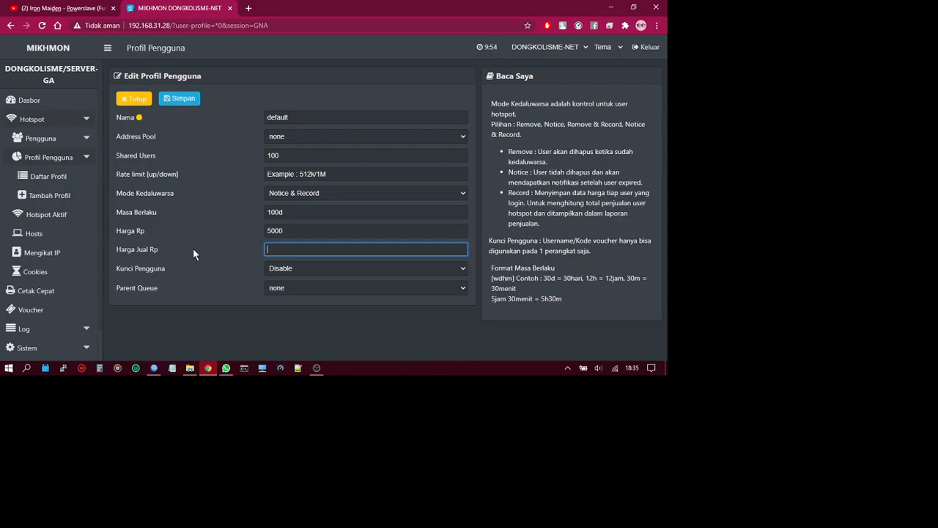
click(296, 231)
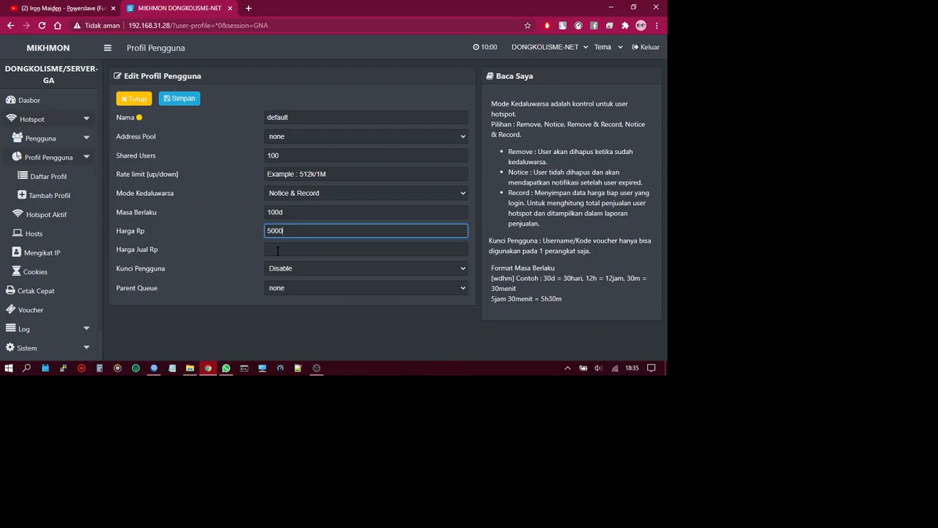
click(278, 250)
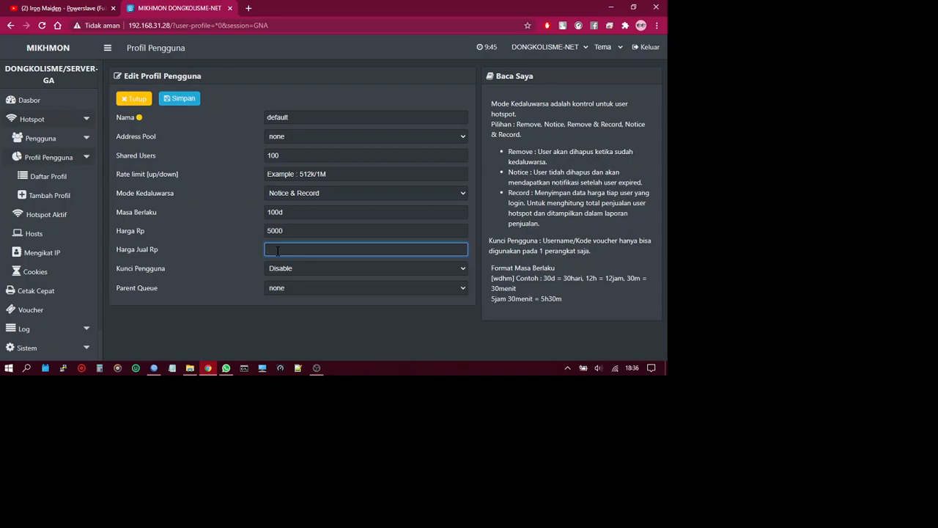
key(alt+Tab)
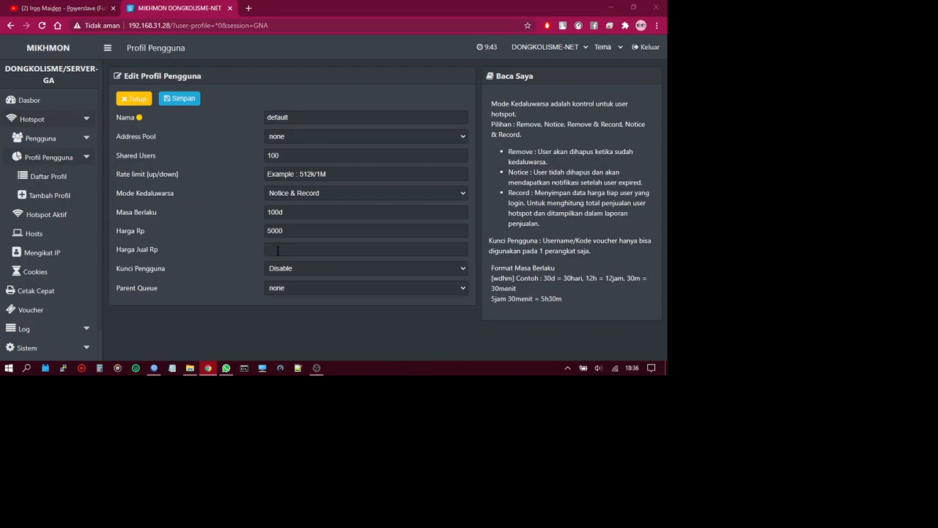
click(278, 252)
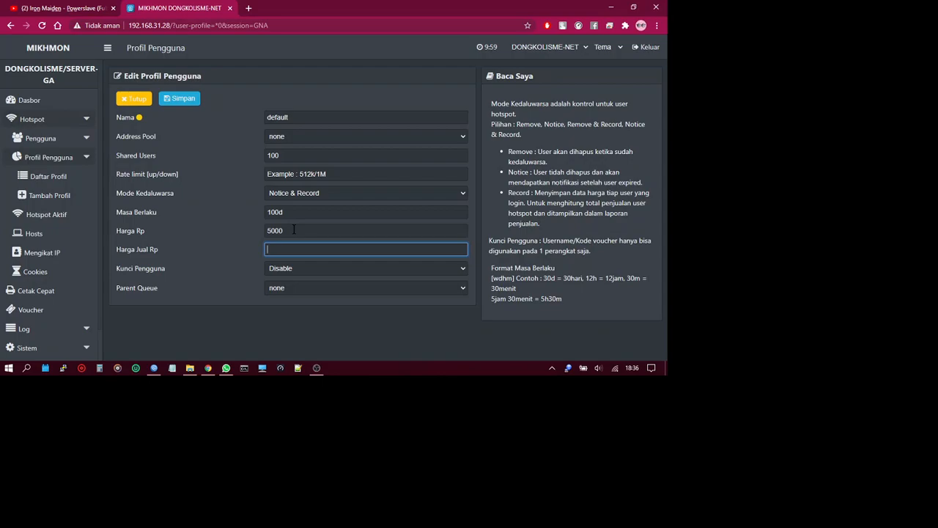
click(293, 230)
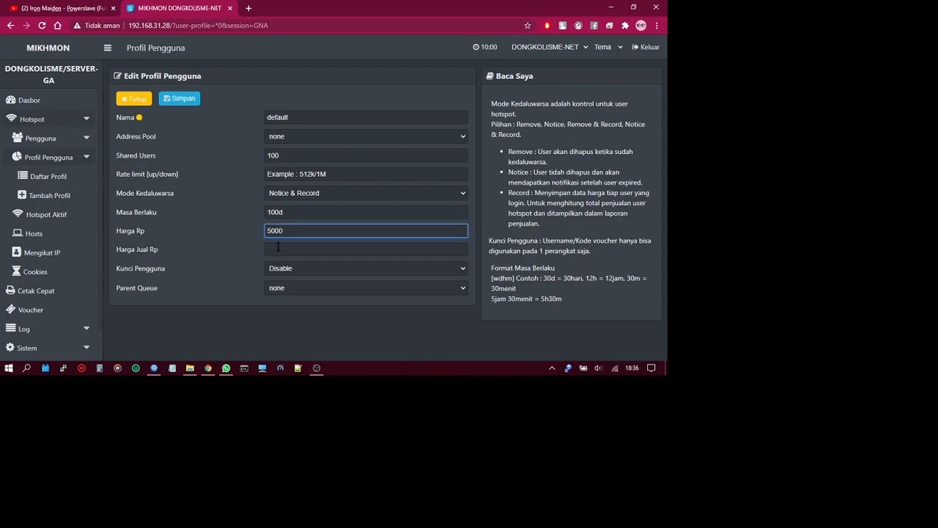
click(278, 248)
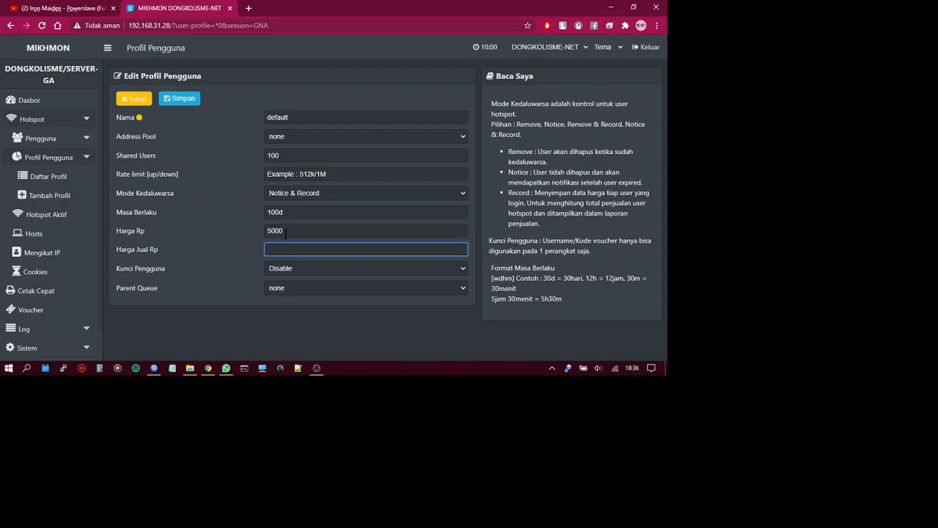
click(285, 232)
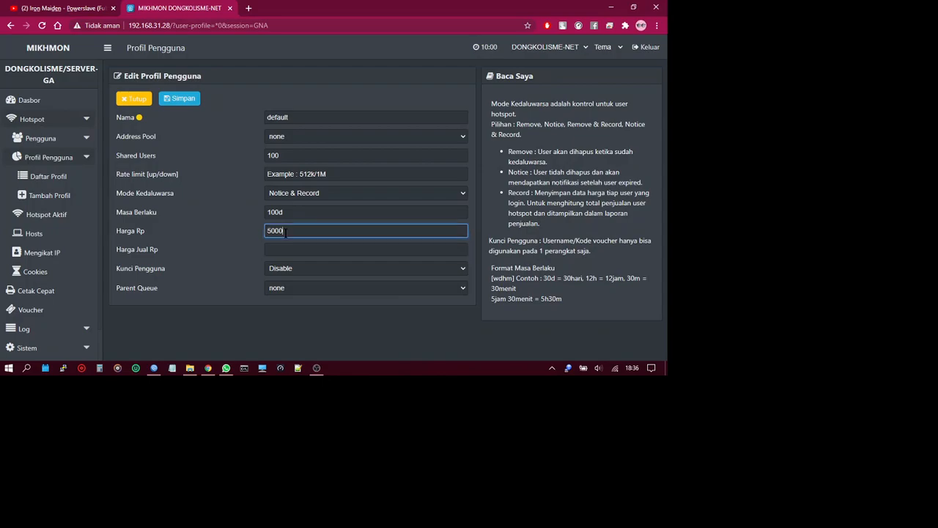
click(270, 252)
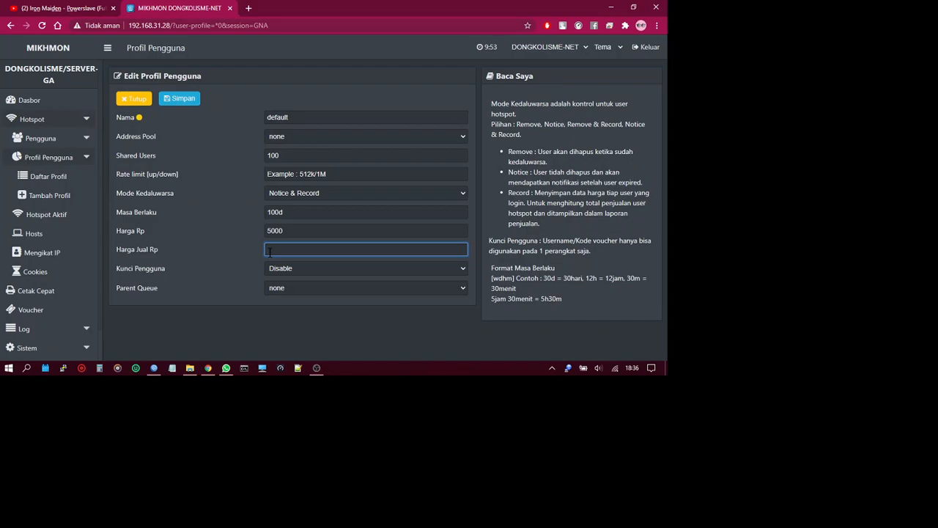
Step: Change the default profile's Harga Rp to 4500 and set its Harga Jual Rp to 5000
click(272, 230)
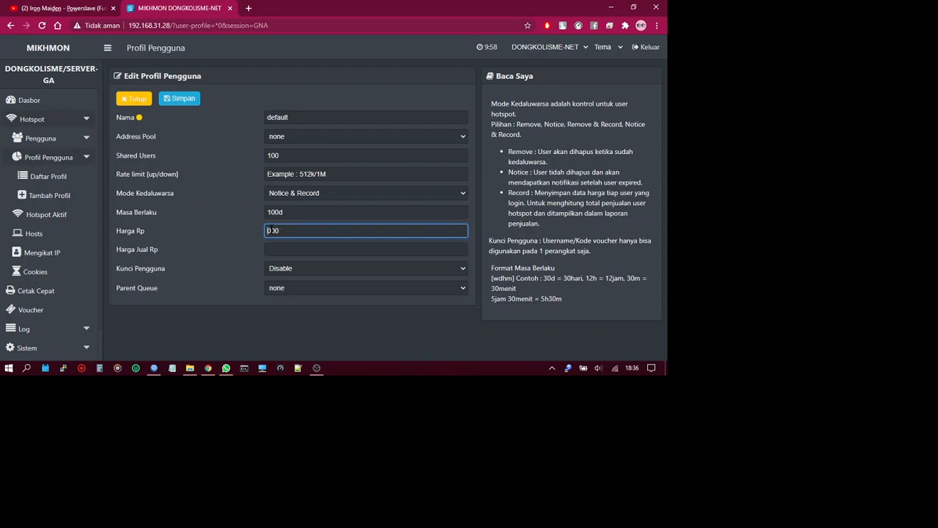
text(4)
key(BackSpace)
key(Delete)
text(45)
click(300, 247)
text(5000)
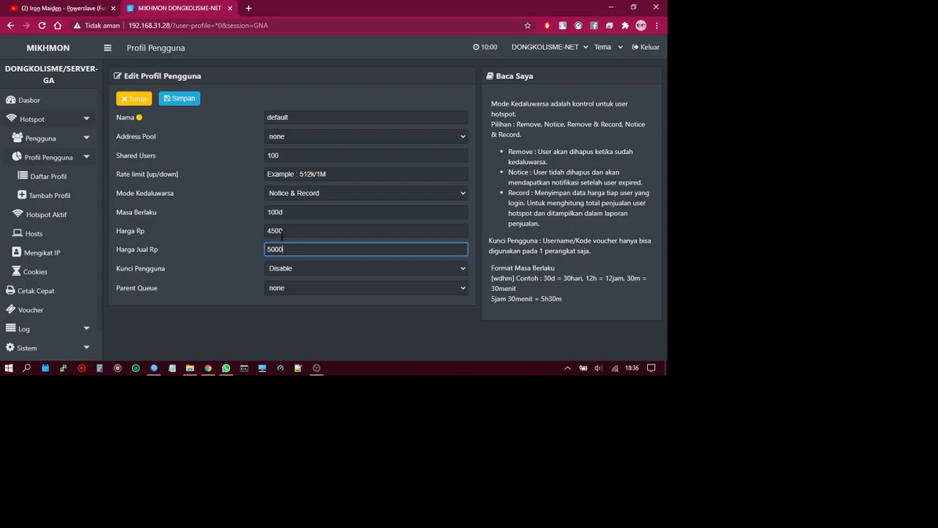
click(289, 232)
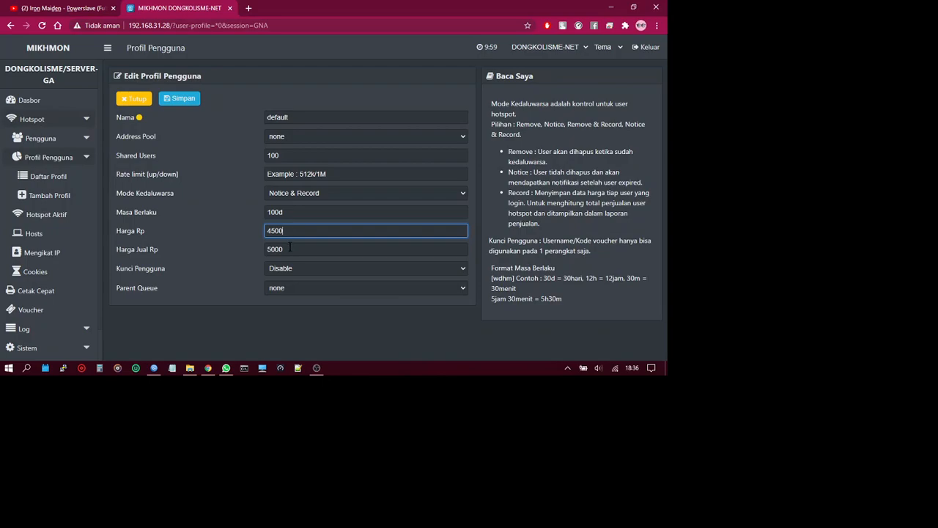
click(290, 248)
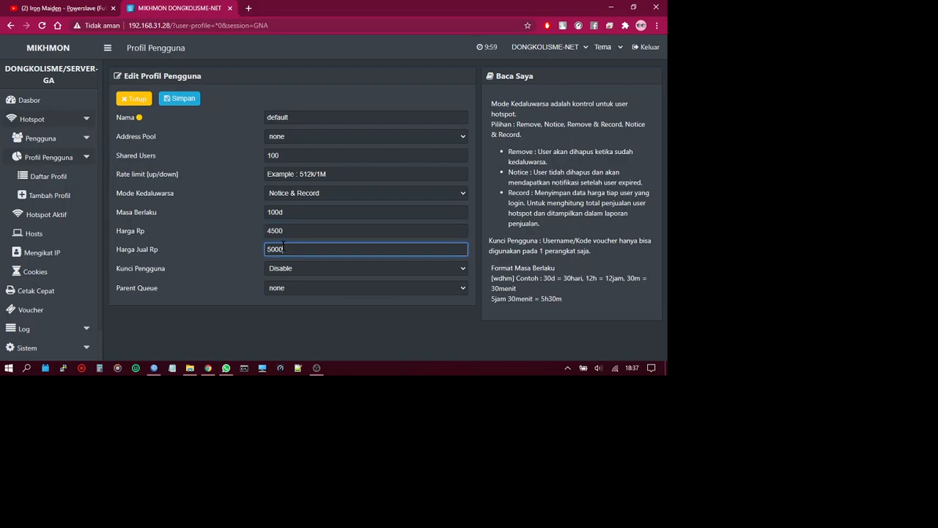
click(279, 232)
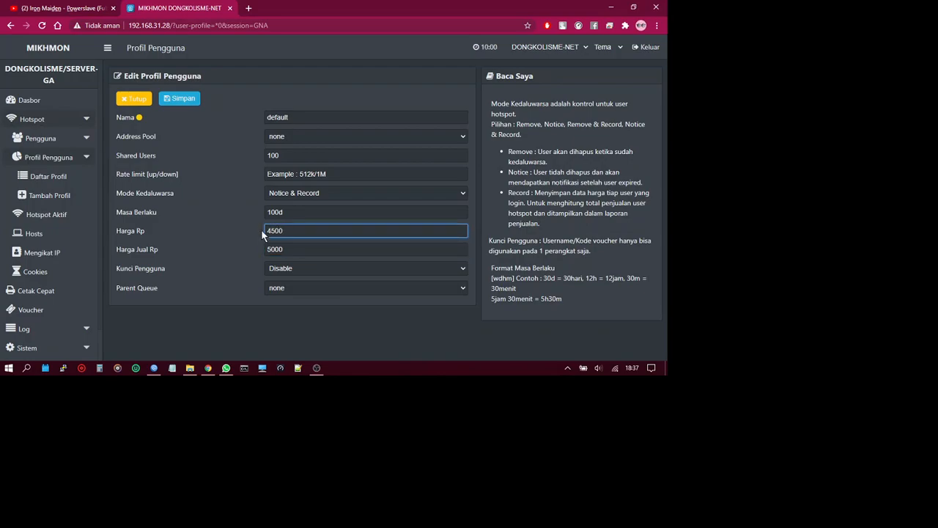
click(289, 248)
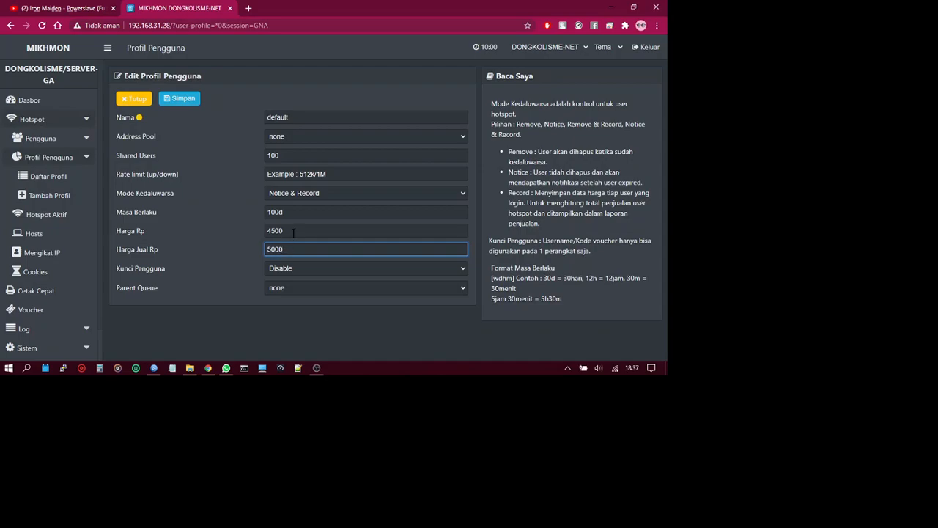
click(293, 232)
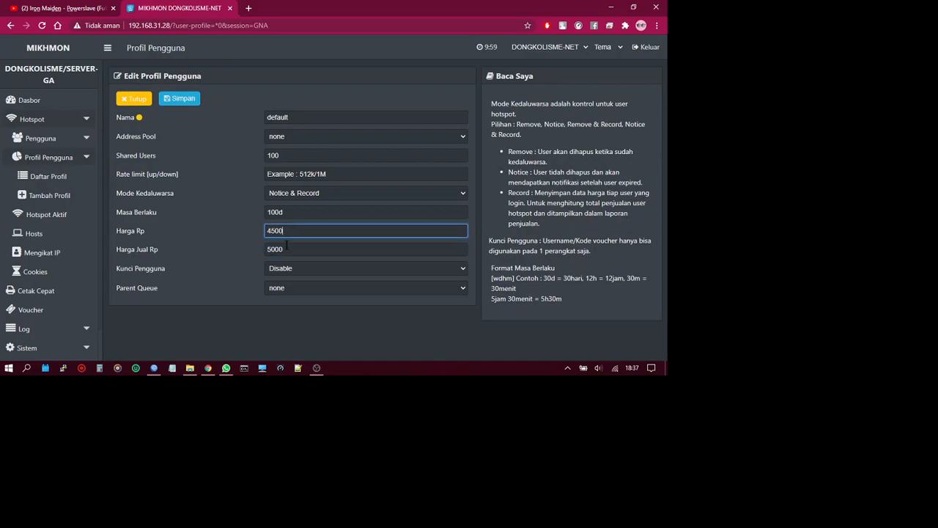
click(286, 248)
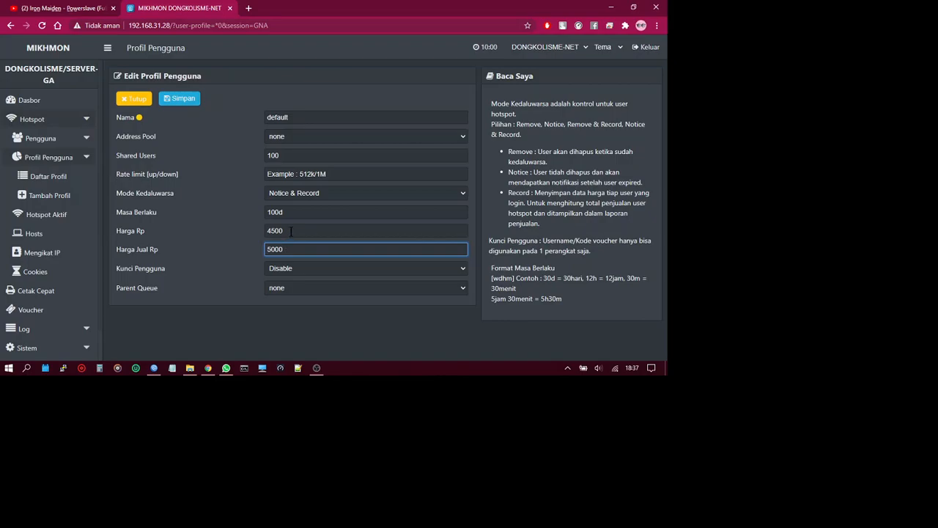
Step: Set the default profile's Kunci Pengguna to Enable
click(289, 232)
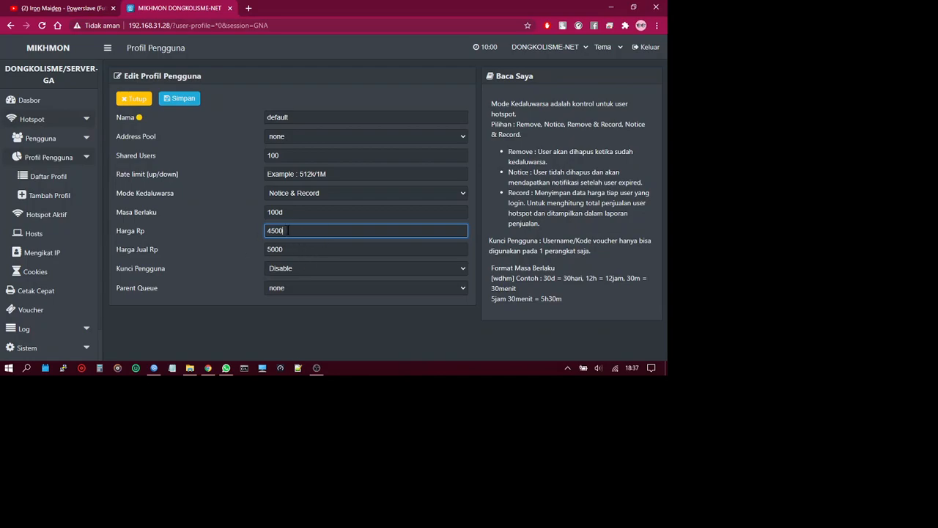
click(285, 249)
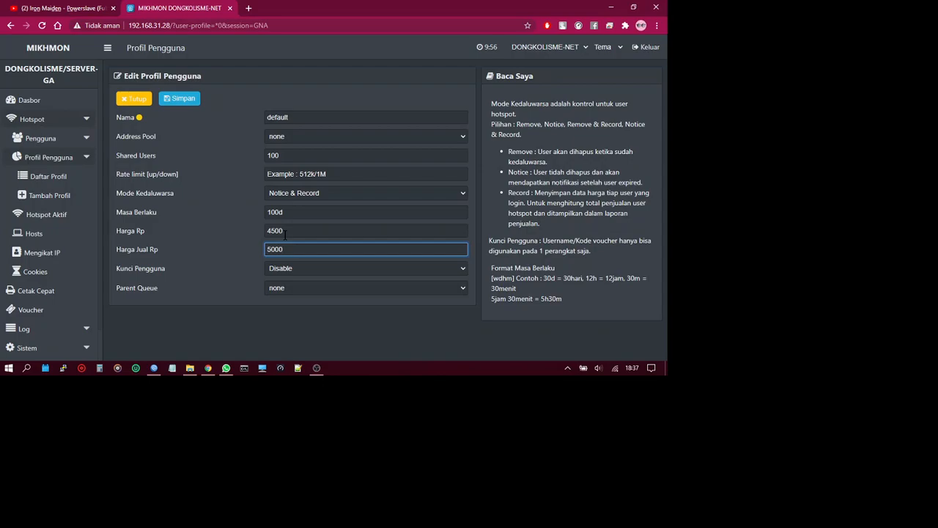
click(284, 269)
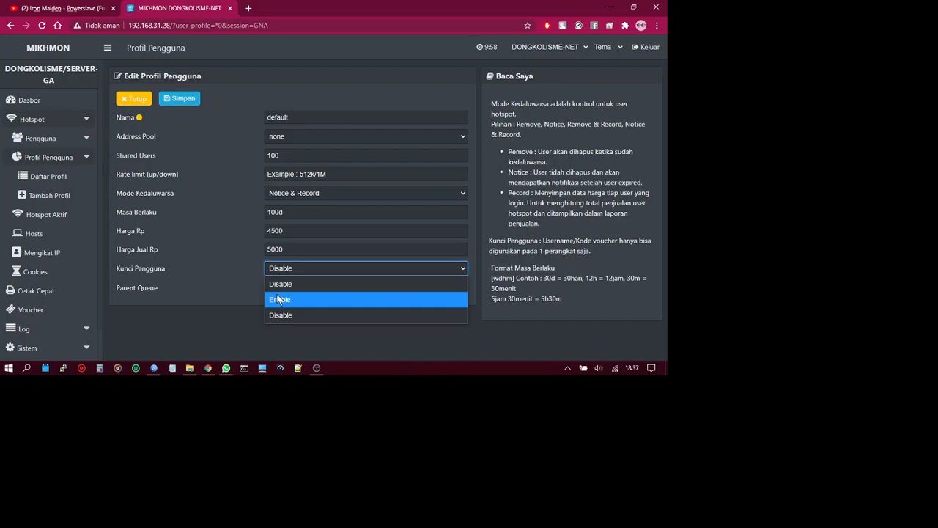
click(278, 299)
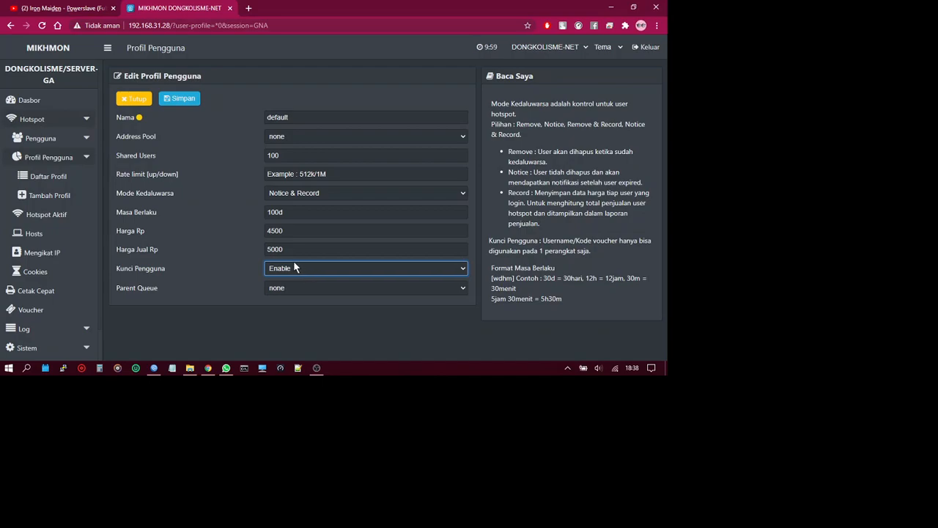
click(281, 156)
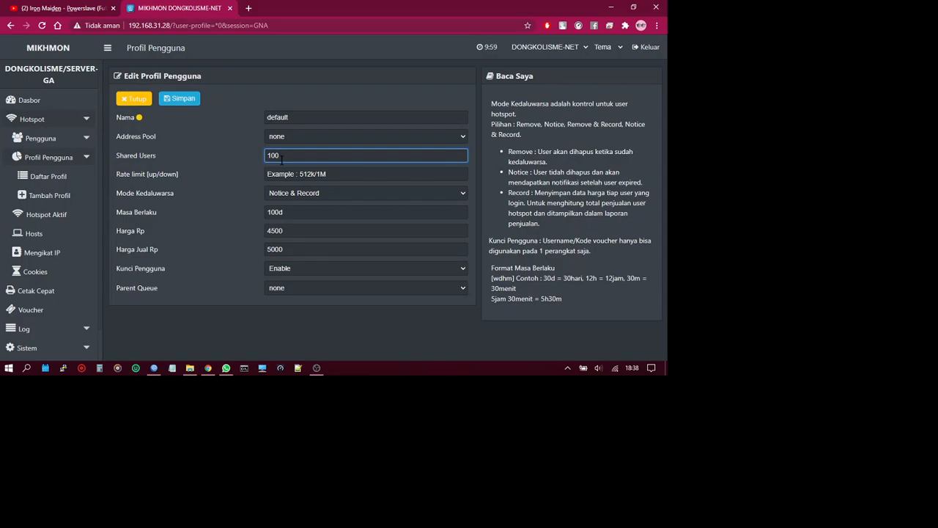
click(284, 249)
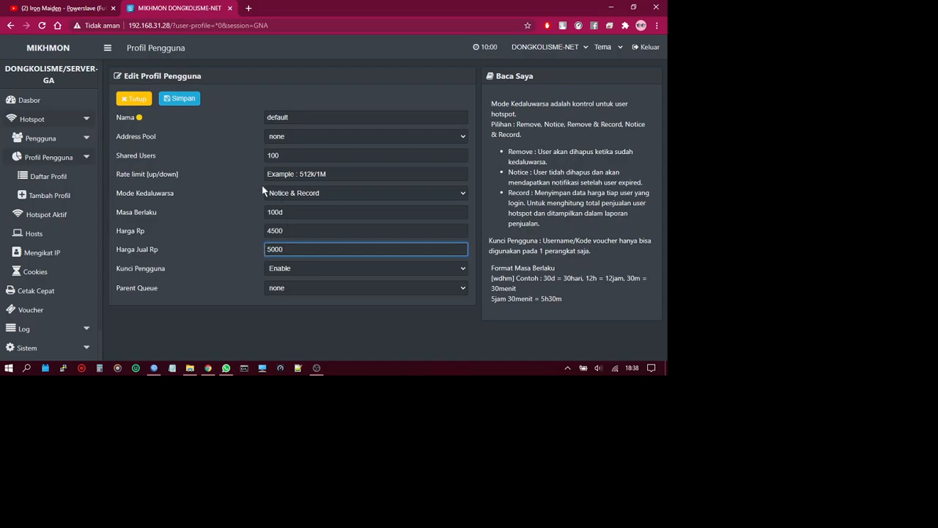
click(284, 155)
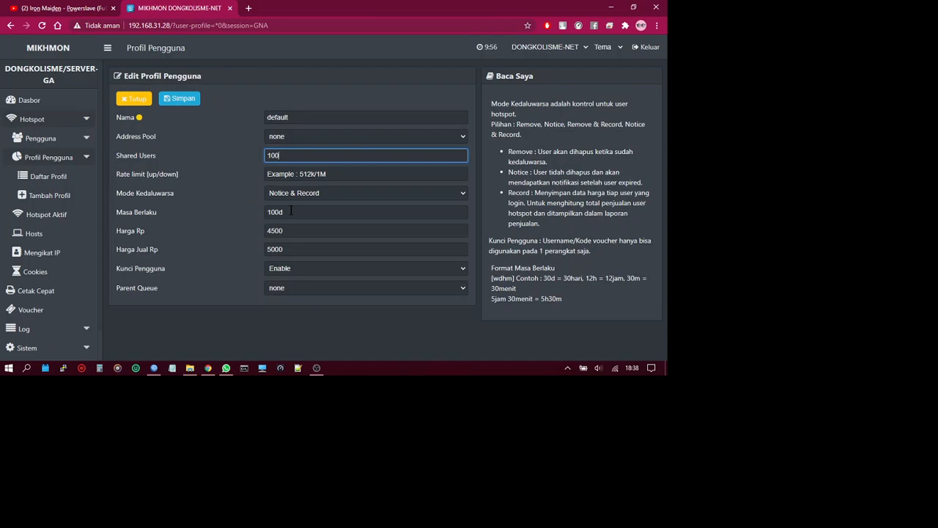
Step: Review the available parent queues and set the default profile's Parent Queue to *LOKAL*
click(283, 285)
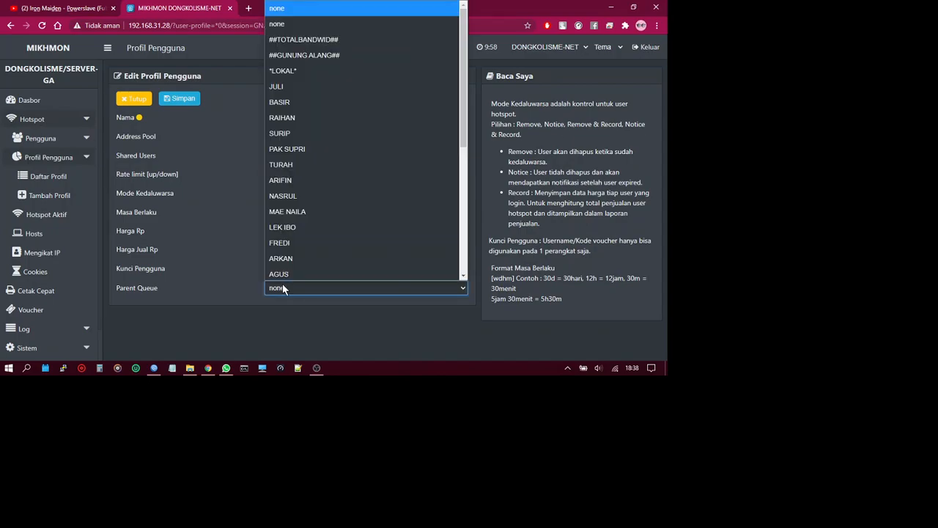
click(283, 288)
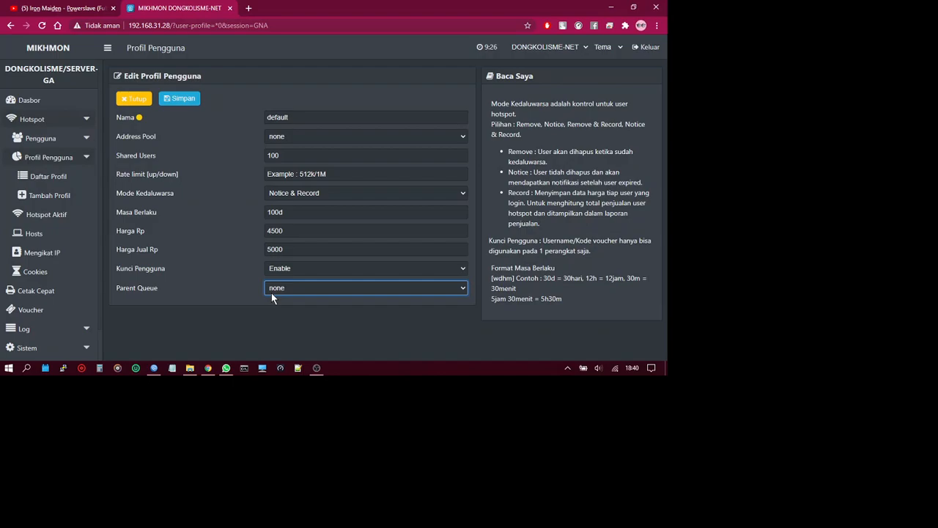
click(271, 292)
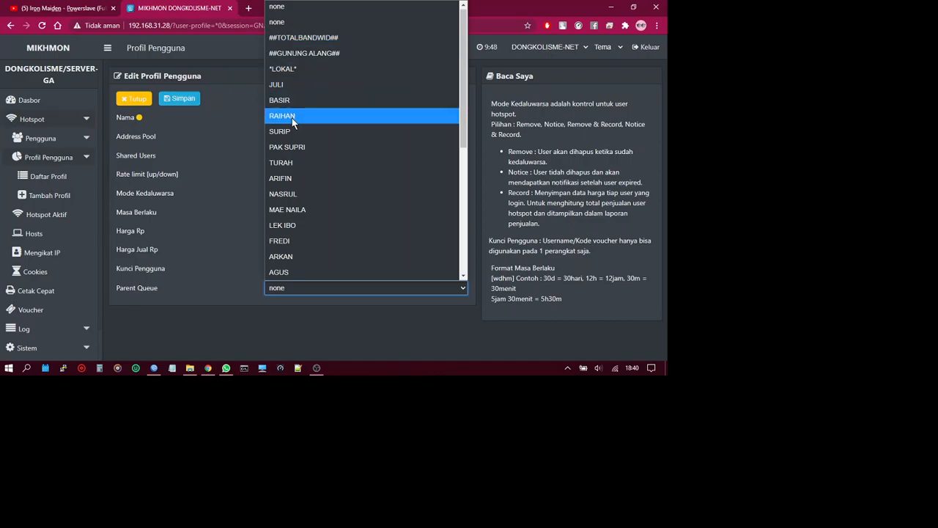
click(295, 74)
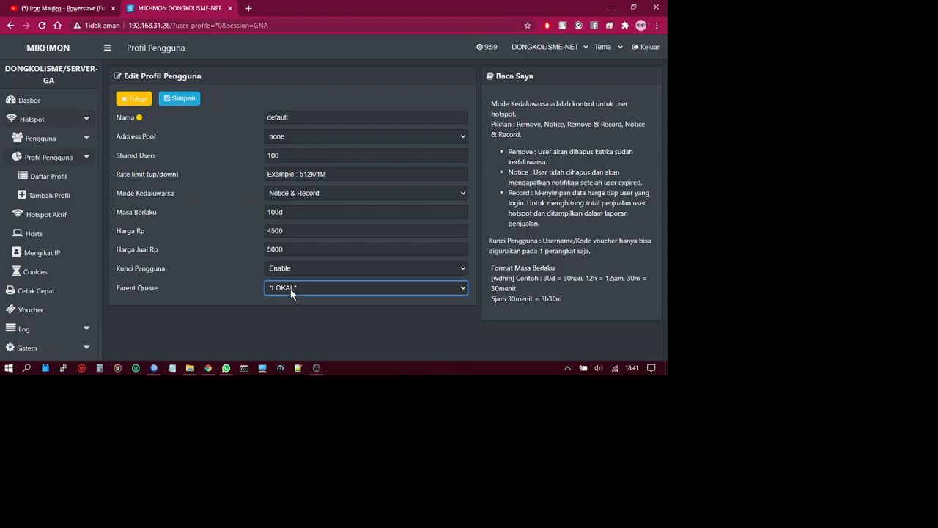
click(225, 271)
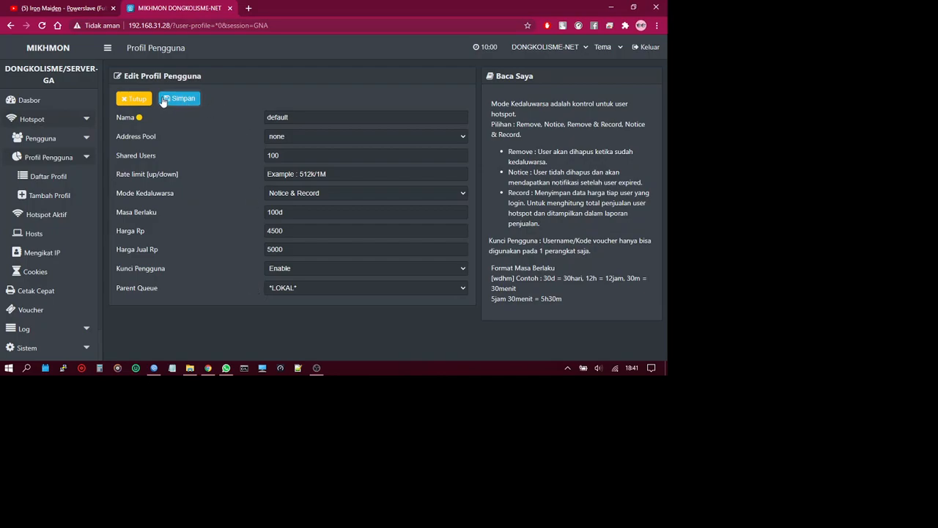
Step: Close the default profile without saving and open the Hasilkan Pengguna form from the dashboard
click(135, 98)
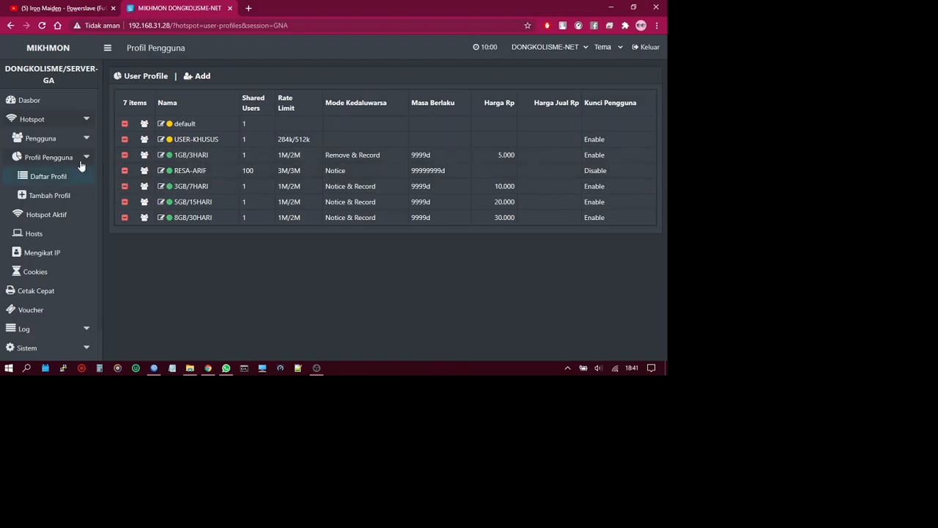
click(68, 109)
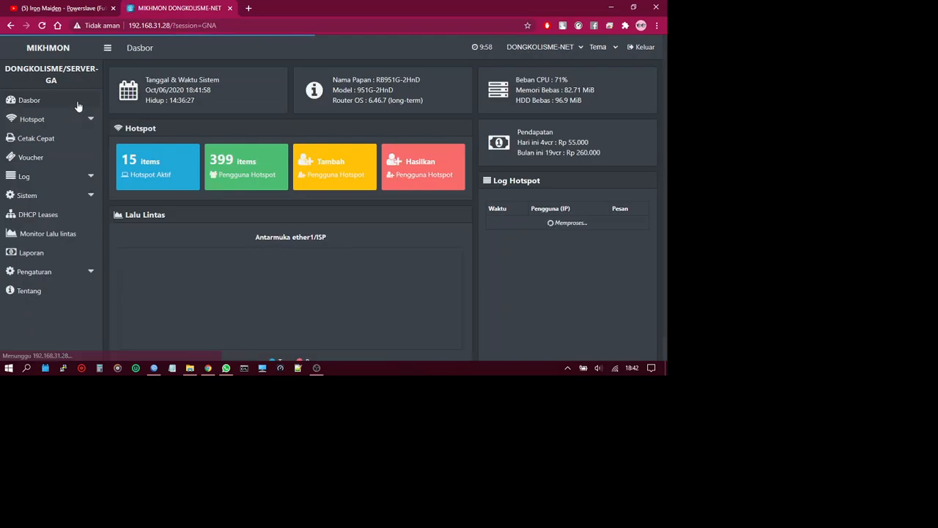
click(423, 165)
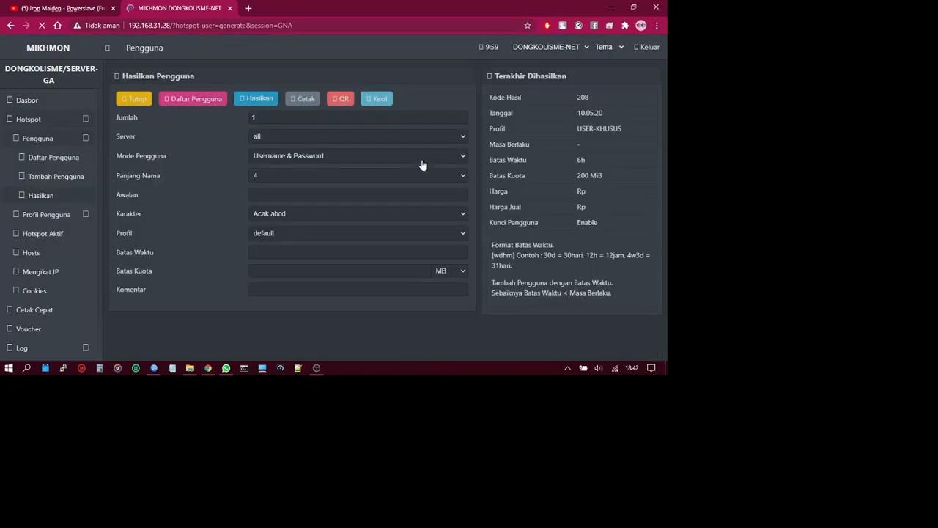
Step: Examine the Jumlah field and the Server choices for generated users, keeping Server on all
click(276, 117)
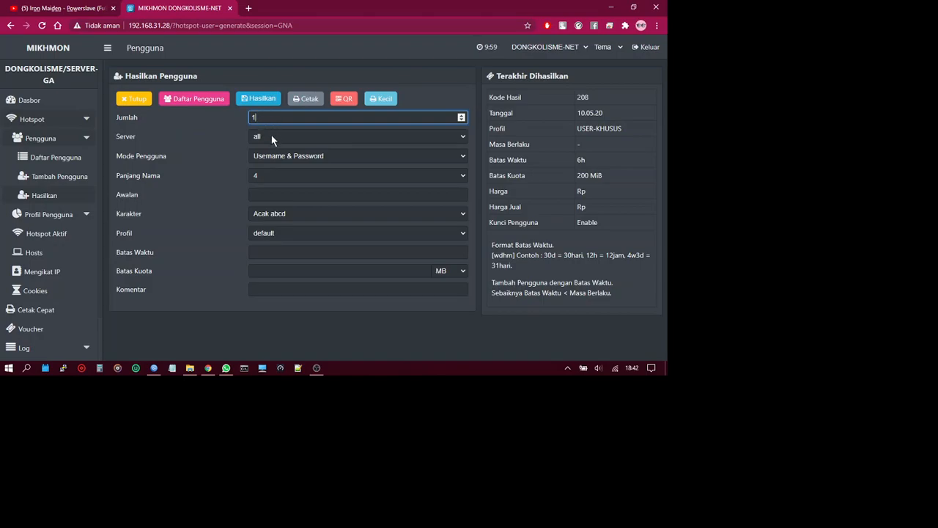
click(271, 137)
click(271, 136)
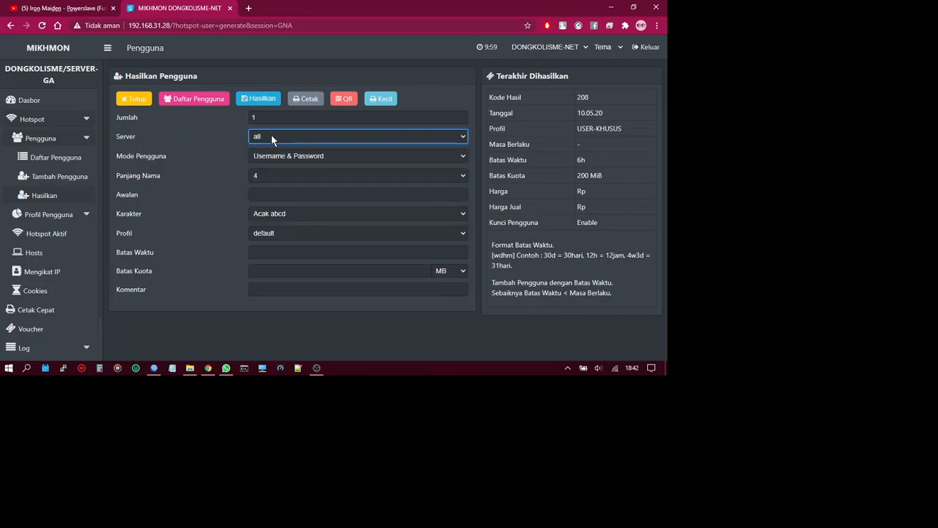
click(271, 136)
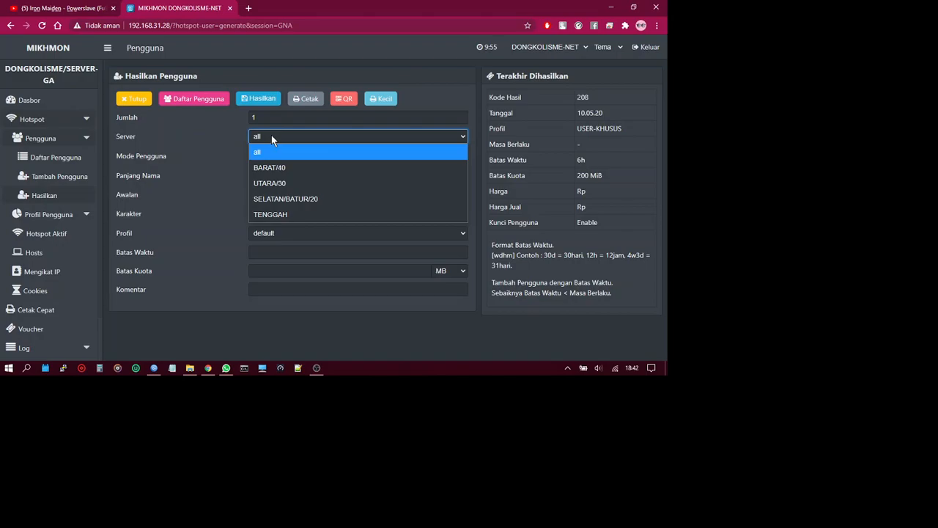
click(271, 136)
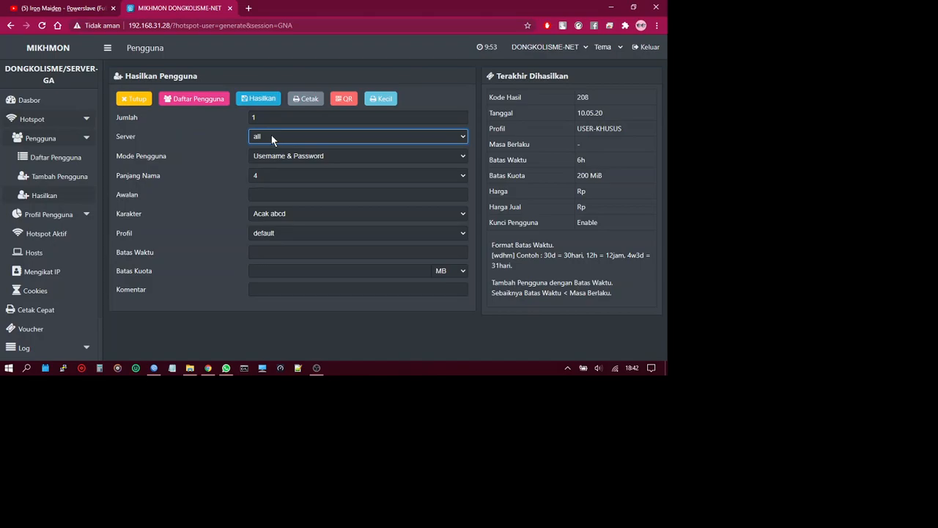
click(271, 136)
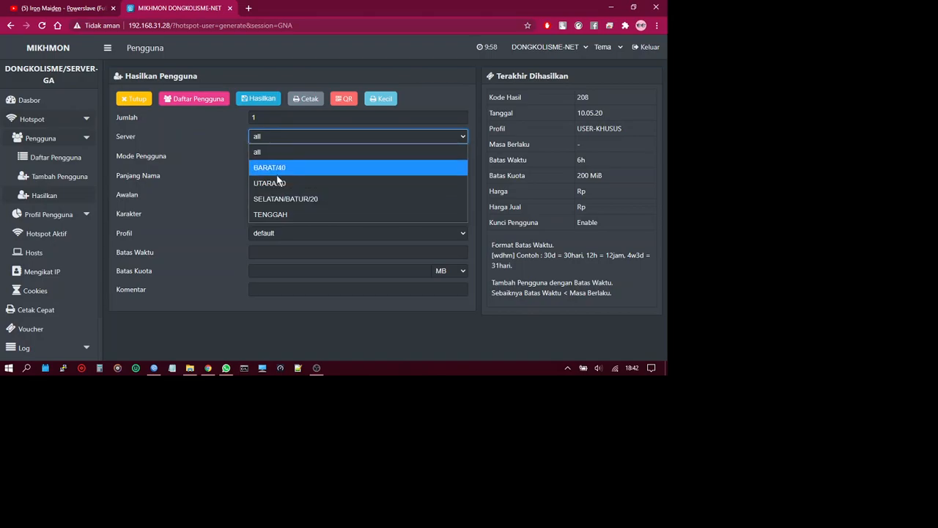
click(283, 152)
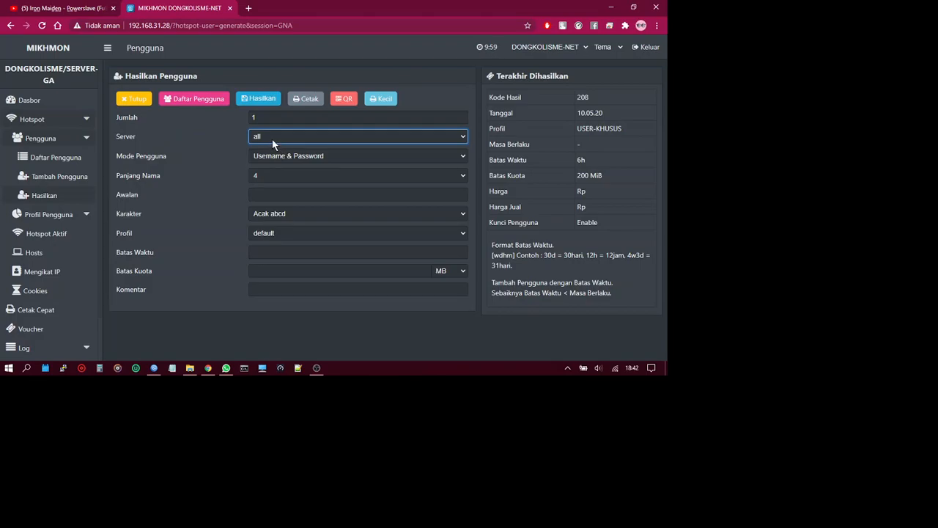
click(272, 139)
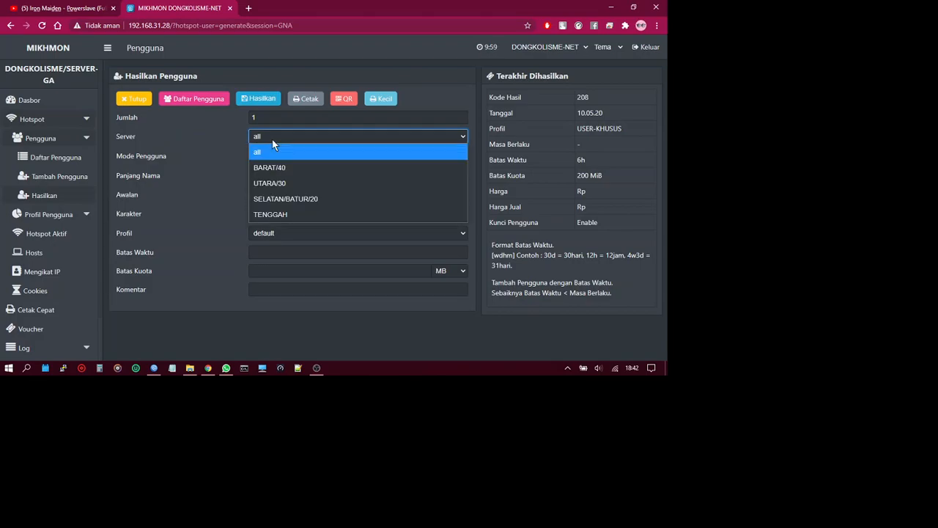
click(272, 139)
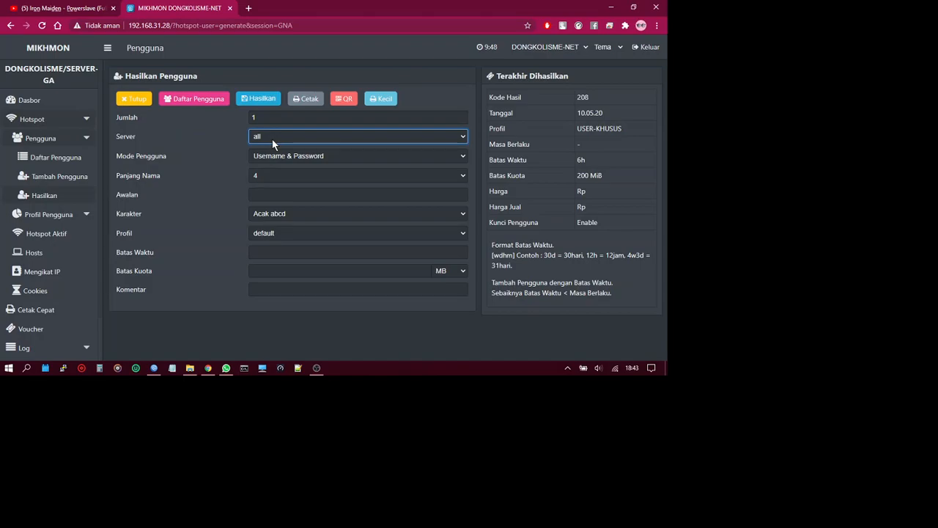
click(272, 139)
click(272, 139)
click(272, 139)
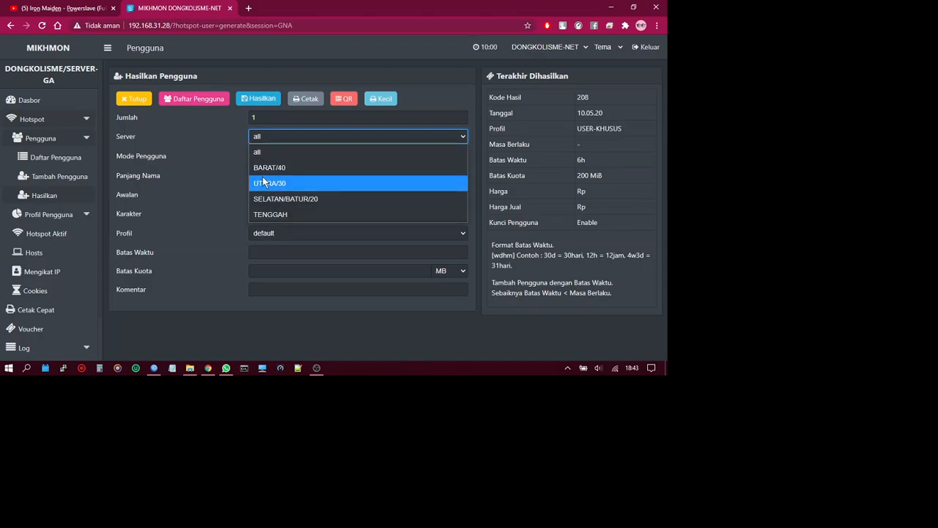
click(226, 138)
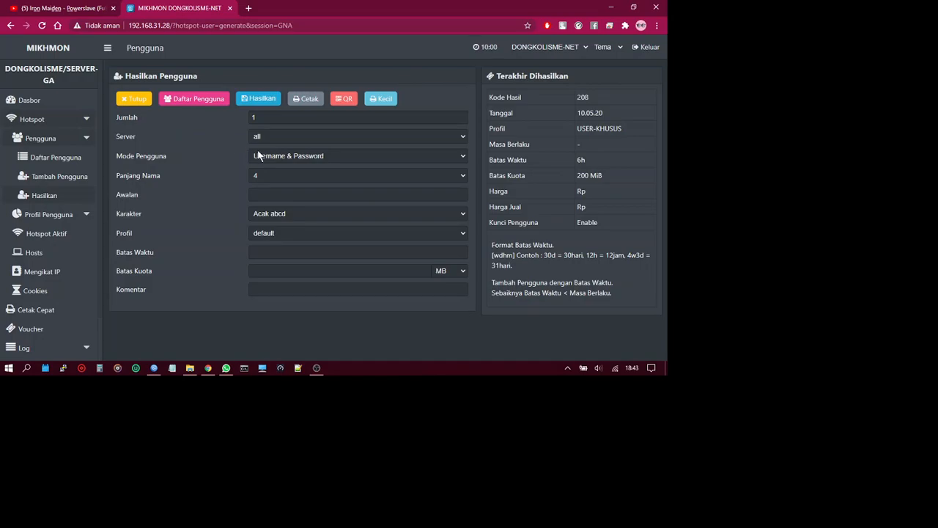
Step: Set Mode Pengguna to Username = Password and review the Panjang Nama length options
click(280, 160)
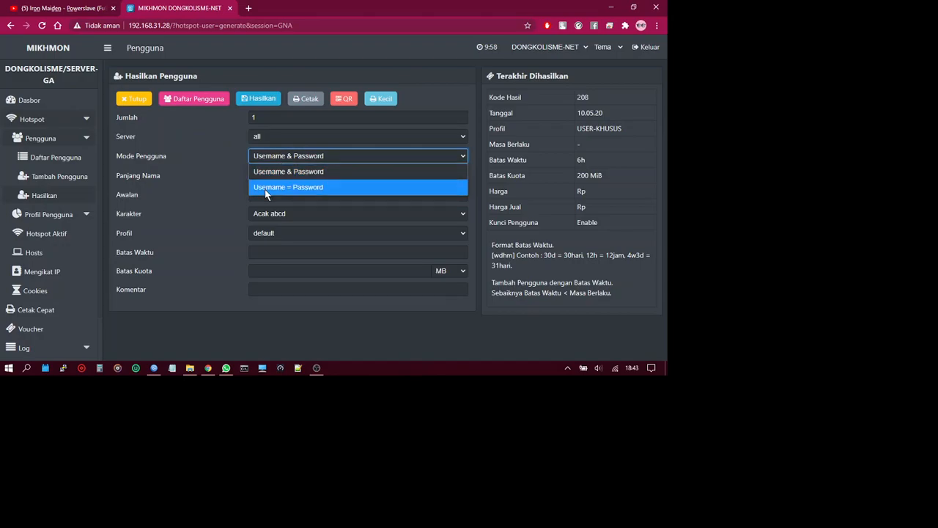
click(266, 189)
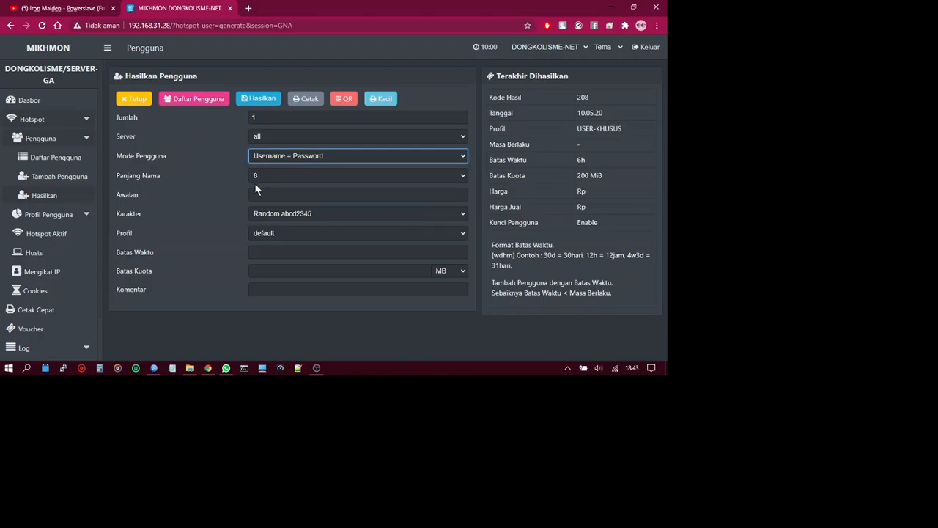
click(262, 180)
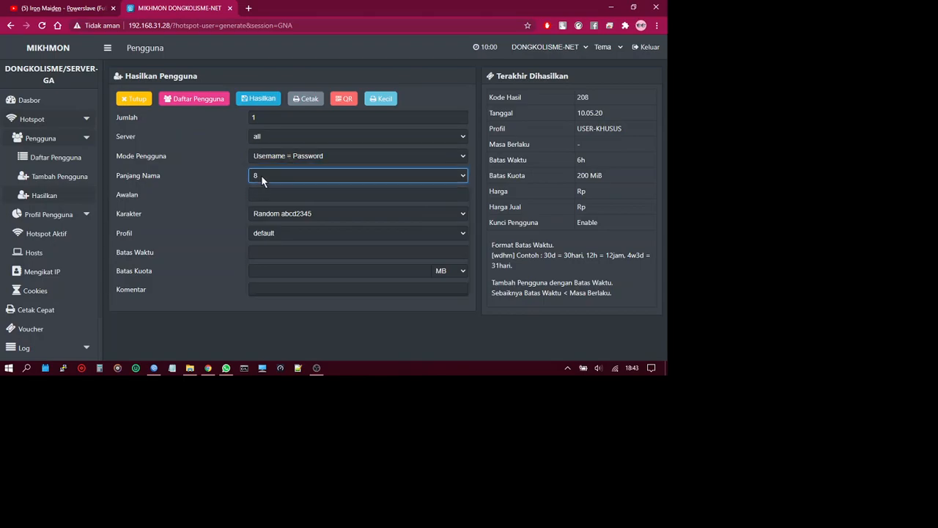
click(261, 180)
click(262, 180)
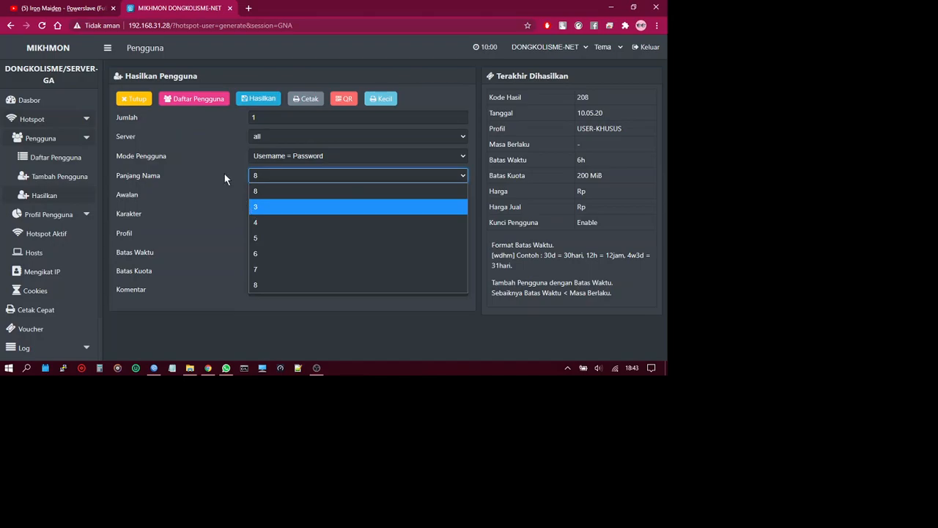
click(226, 174)
Step: Enter 5r as the Awalan prefix for the generated usernames
click(260, 195)
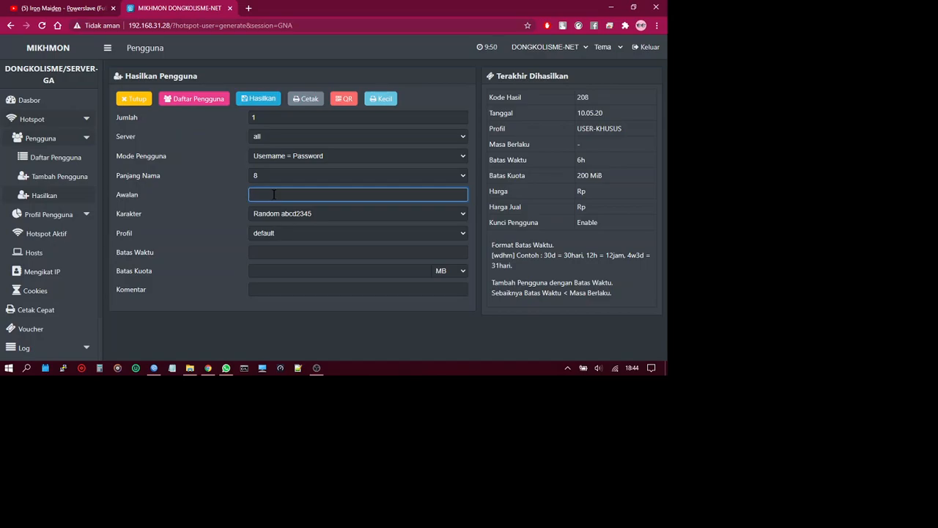
text(s)
text(i)
click(277, 178)
click(276, 177)
click(277, 177)
click(277, 180)
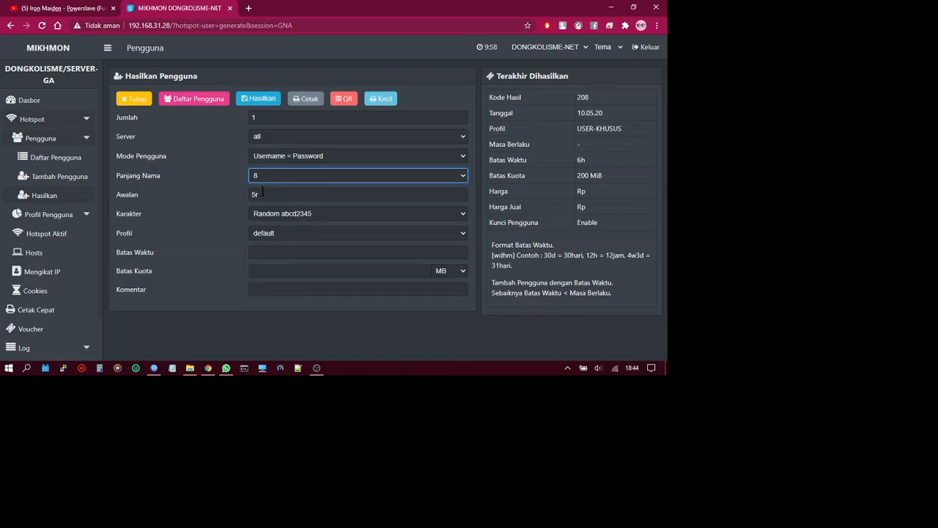
click(263, 196)
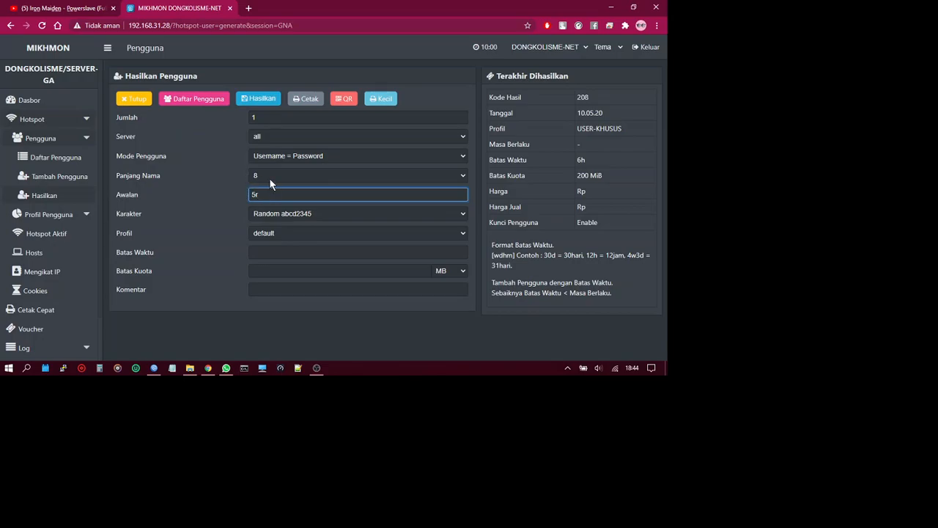
Step: Look over the Karakter and Profil choices for the generated users without changing them
click(287, 218)
click(286, 218)
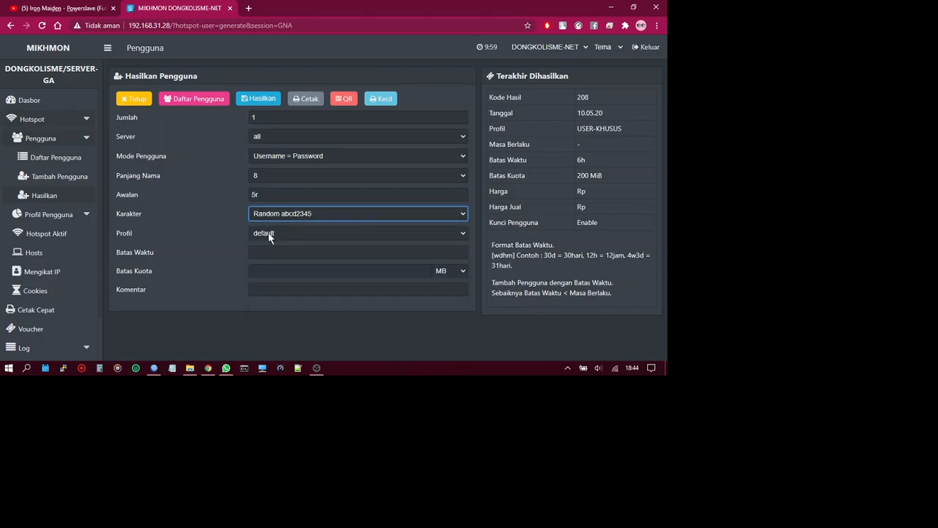
click(269, 233)
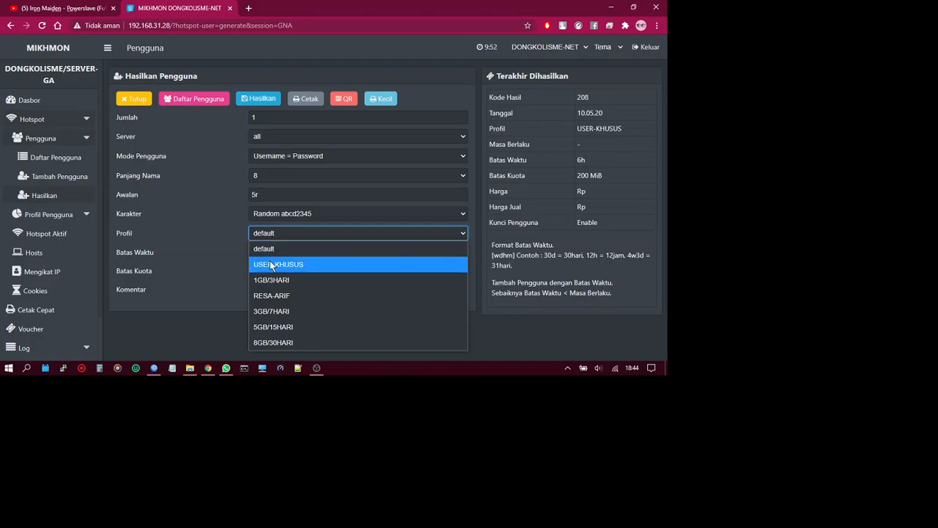
click(233, 231)
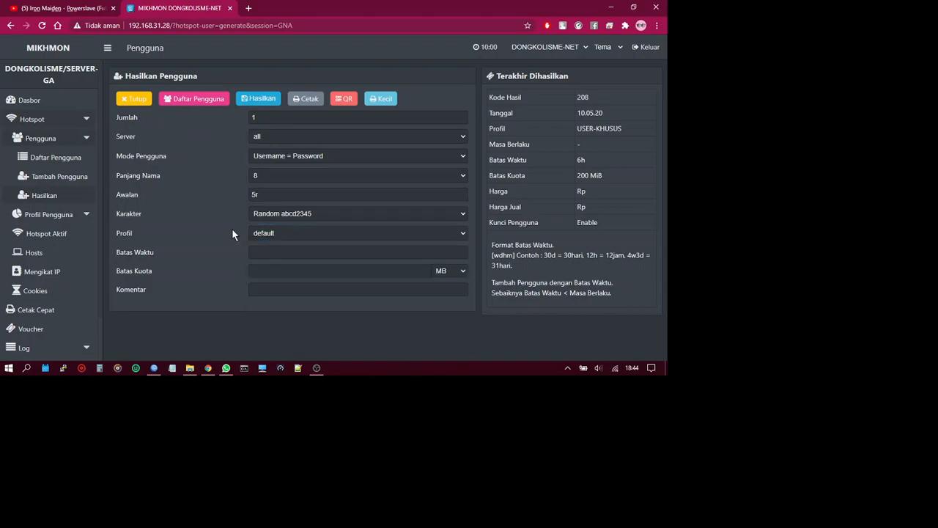
Step: Look over the Batas Waktu, Batas Kuota with its MB/GB units, and Komentar fields for generated users, leaving them empty
click(280, 252)
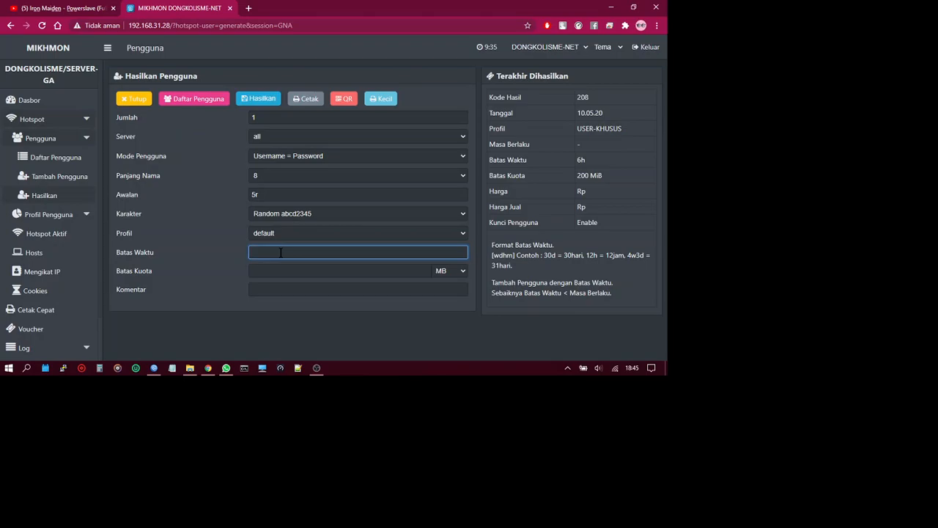
click(283, 271)
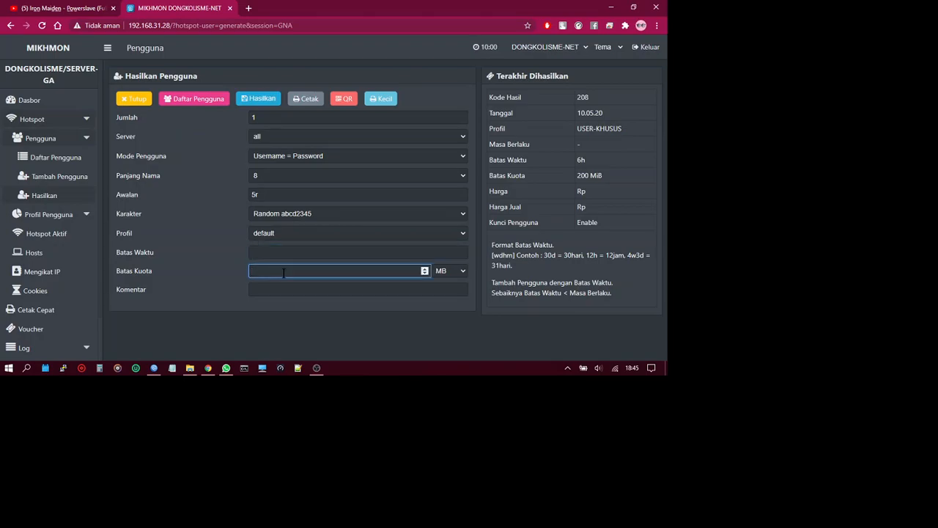
click(462, 271)
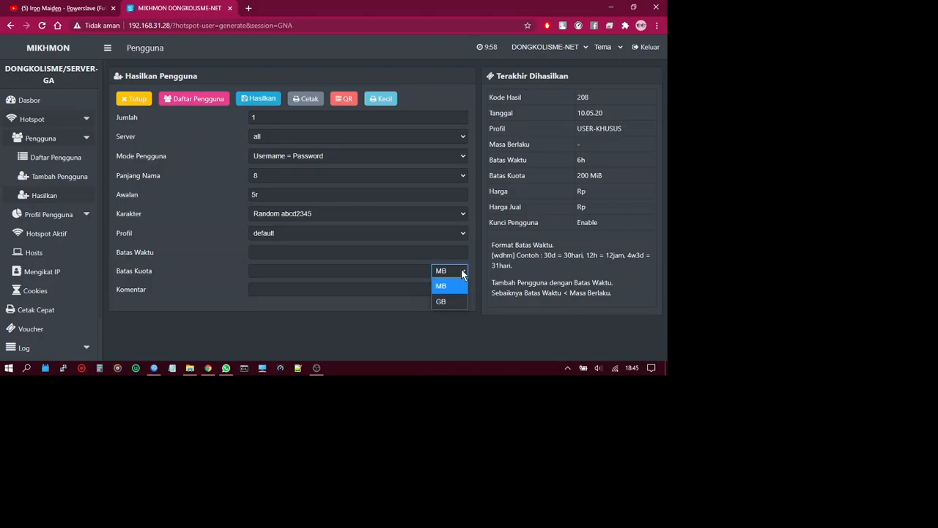
click(441, 270)
click(374, 270)
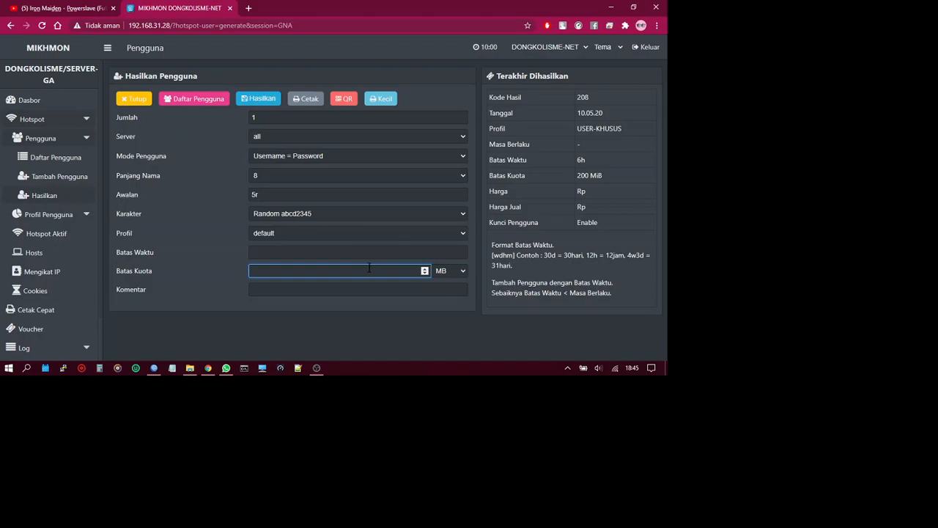
click(269, 290)
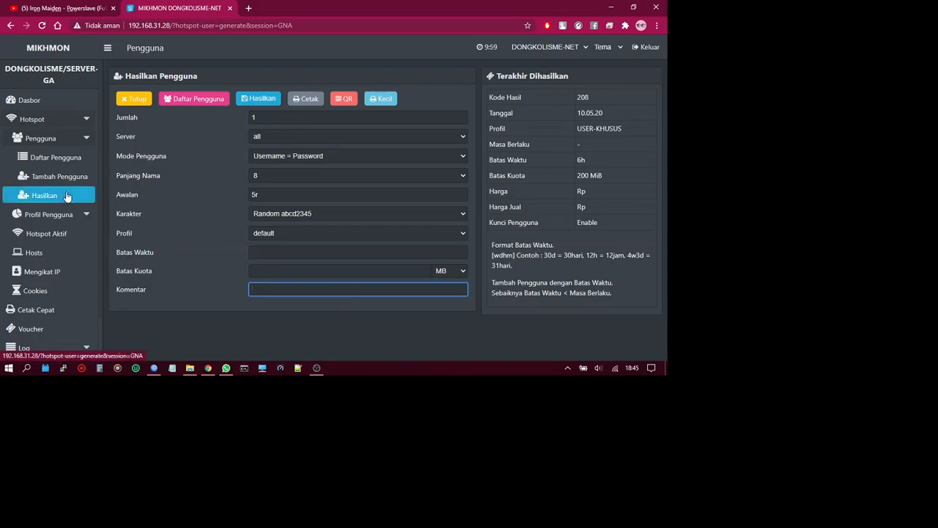
Step: Open the October 2020 sales report and review its print preview and summary chart, returning to the report
scroll(66, 197, down, 2)
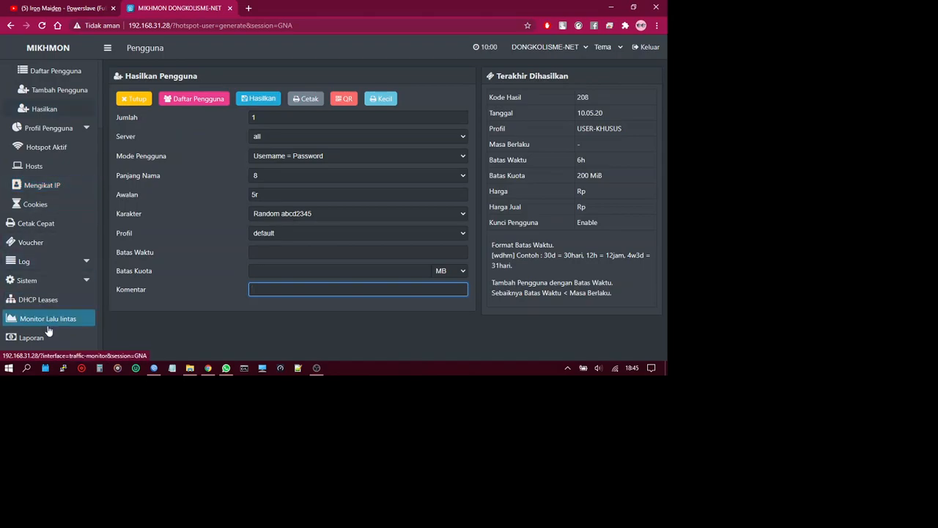
click(20, 341)
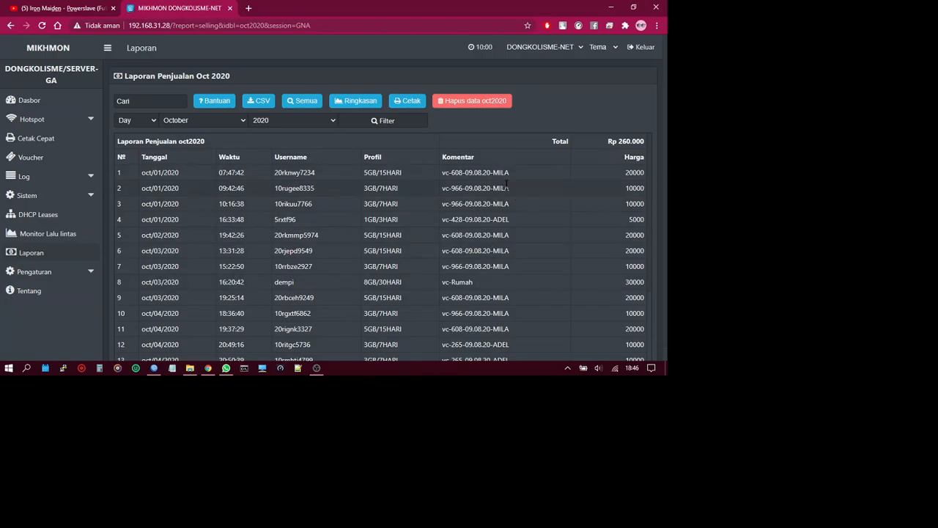
click(405, 102)
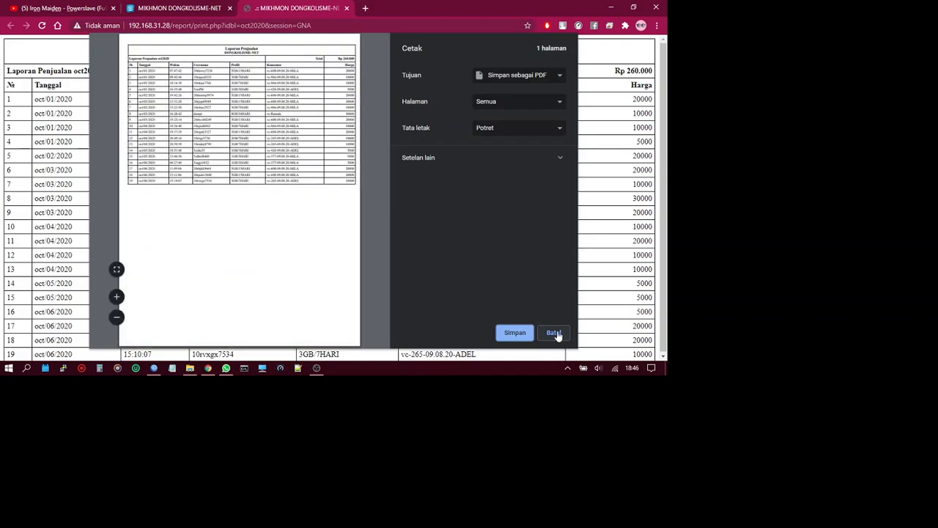
click(555, 333)
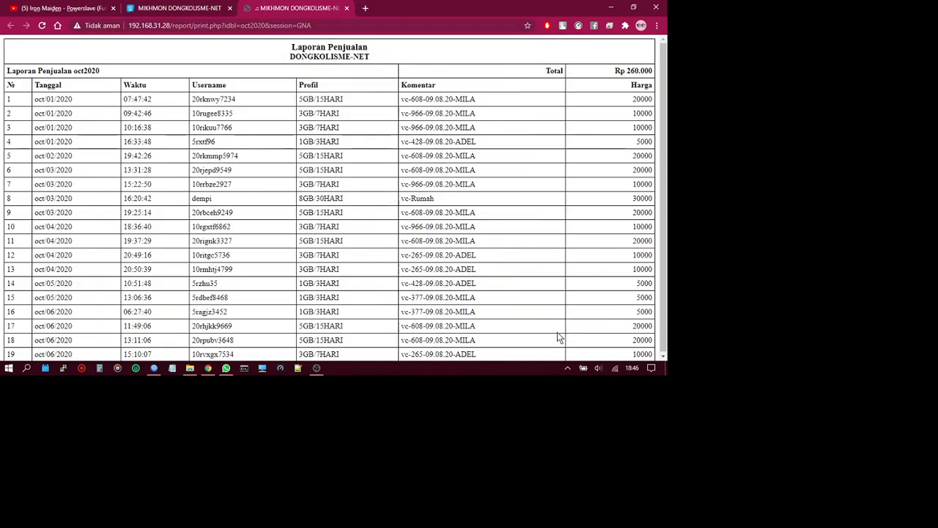
click(347, 8)
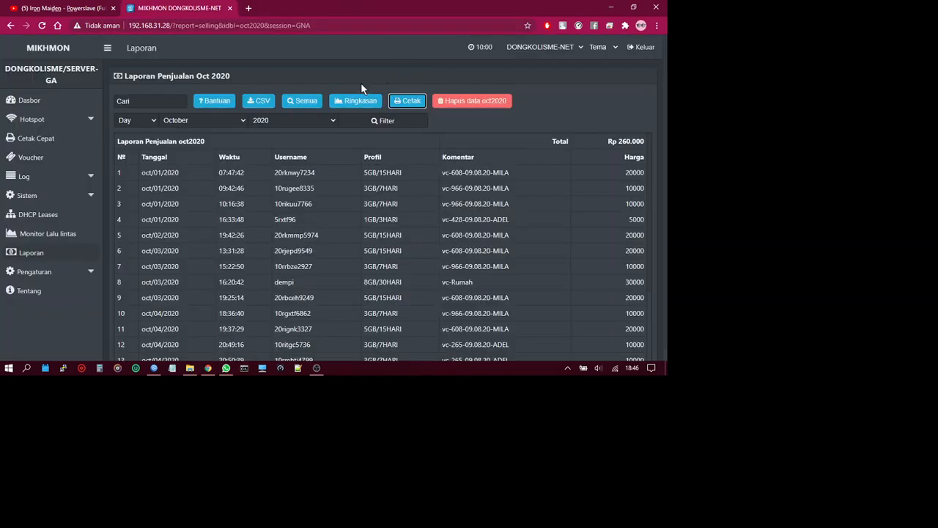
click(351, 103)
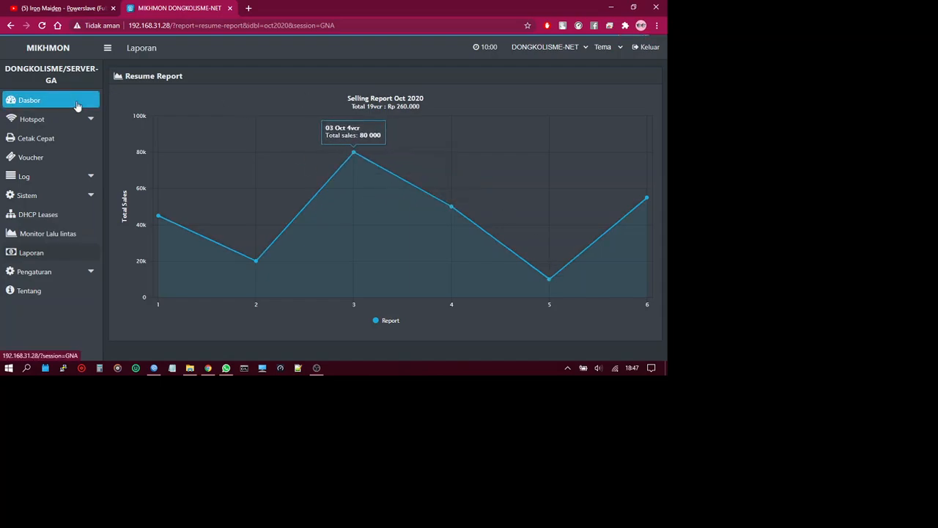
click(11, 26)
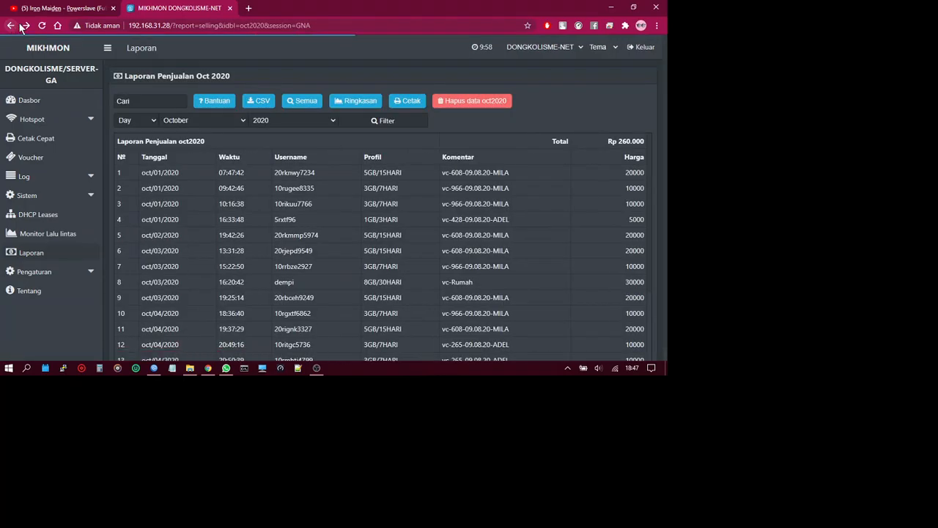
Step: Export the October 2020 sales report as a CSV file and open the download in Excel
click(258, 103)
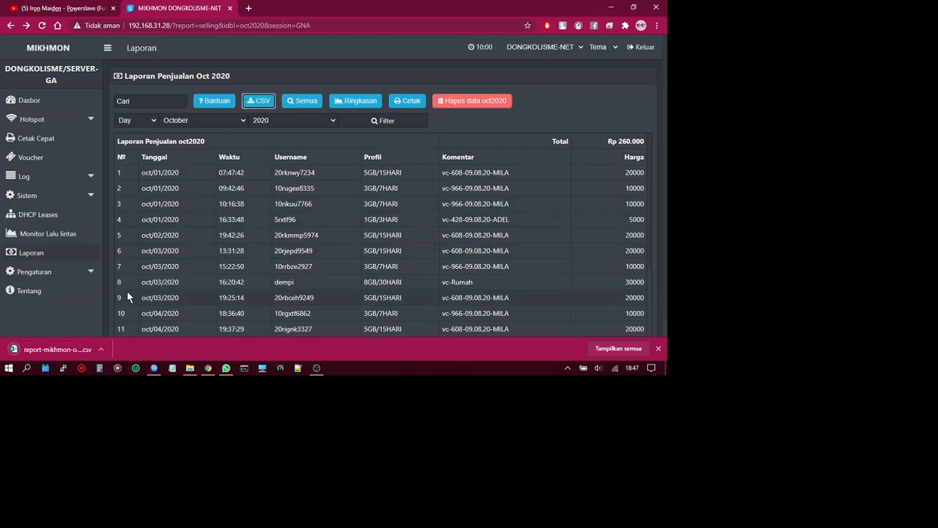
click(100, 349)
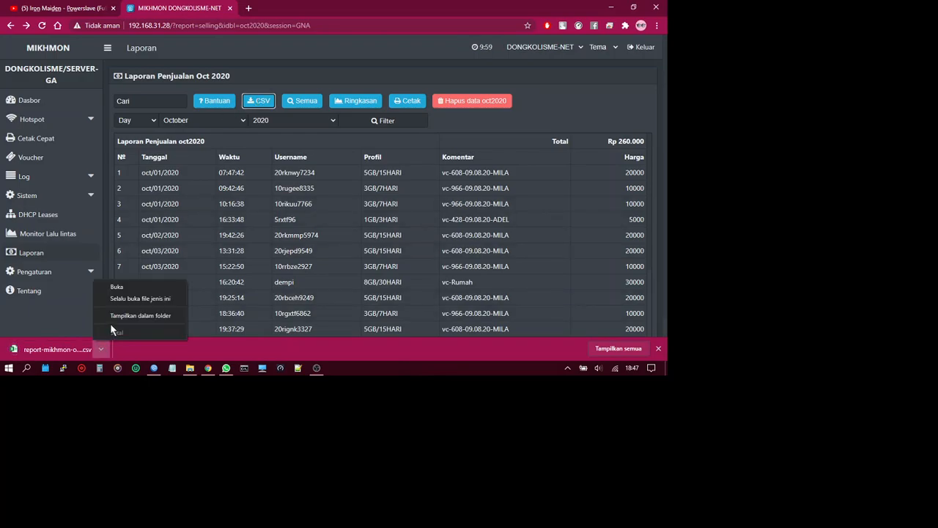
click(117, 286)
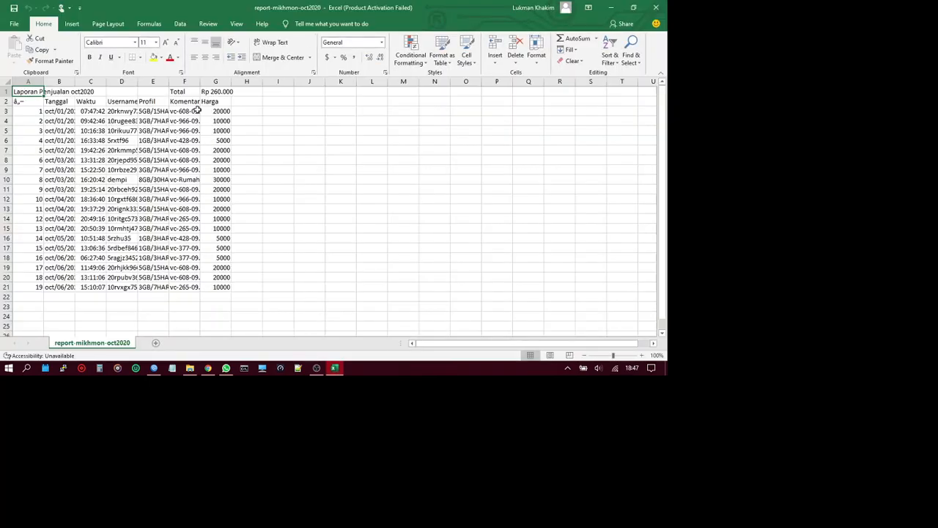
Step: Widen the Komentar column F of the exported report and look through the full voucher comments
drag(201, 83, 222, 87)
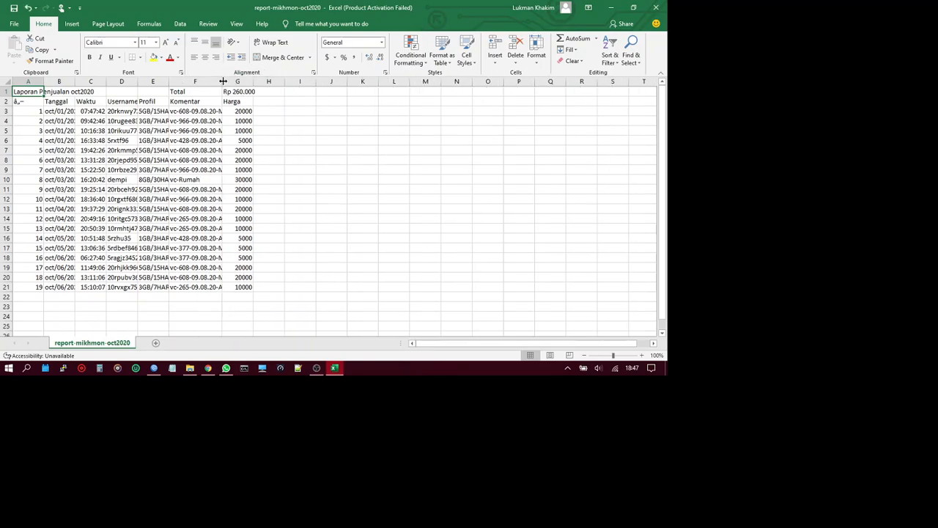
drag(223, 81, 283, 104)
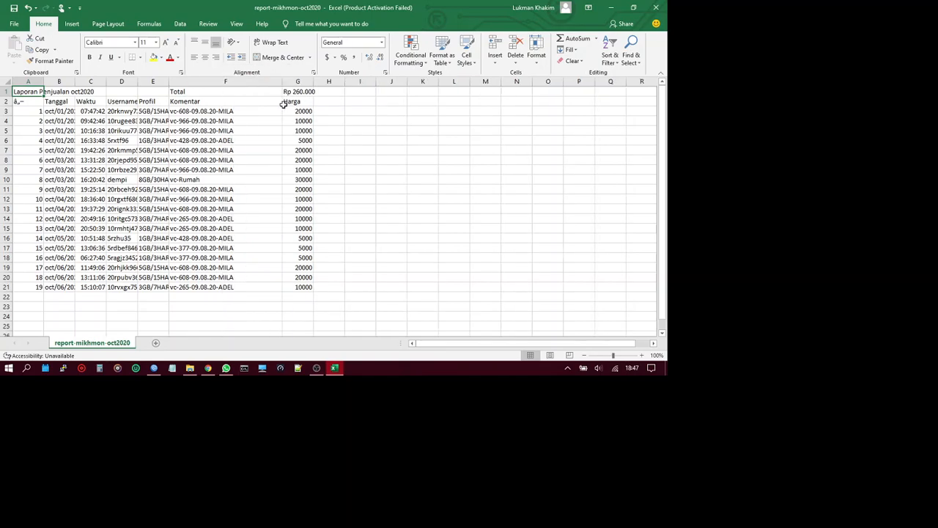
click(220, 149)
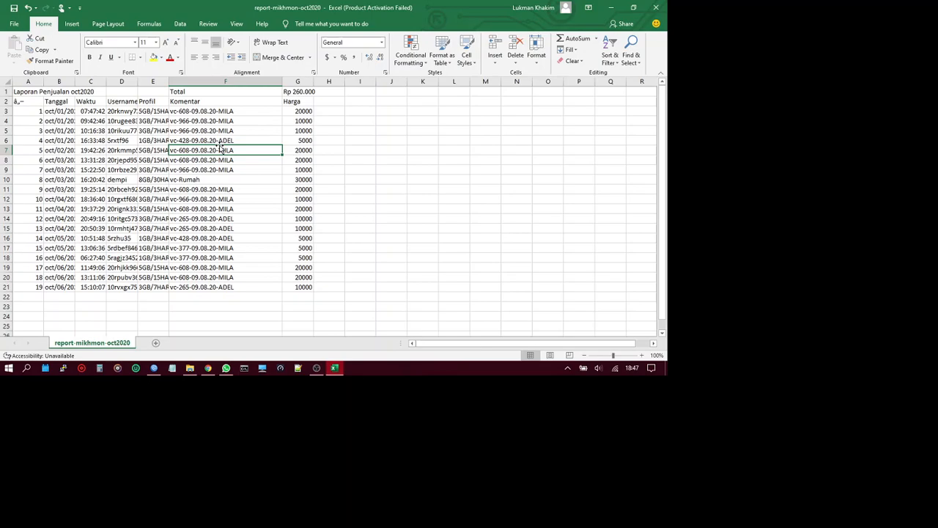
click(218, 140)
double_click(217, 140)
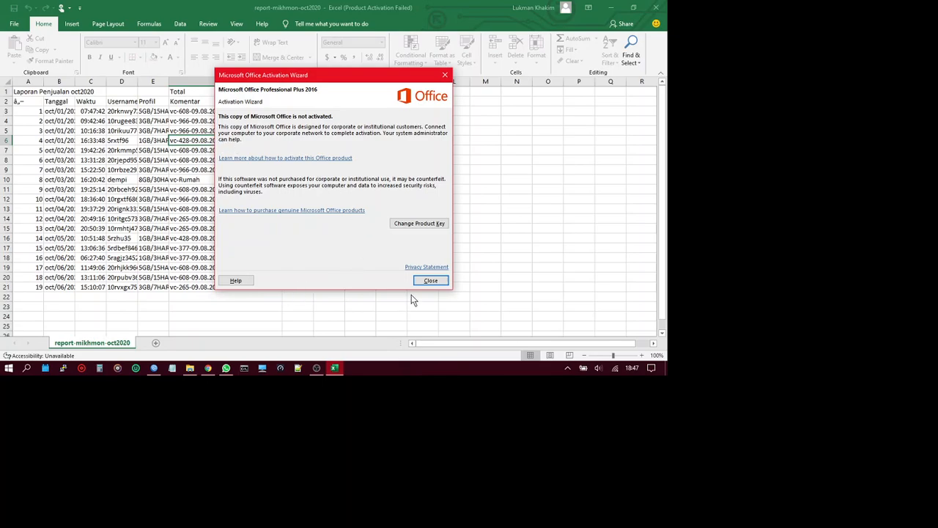
Step: Dismiss the Office activation notice and close the exported report workbook
click(430, 281)
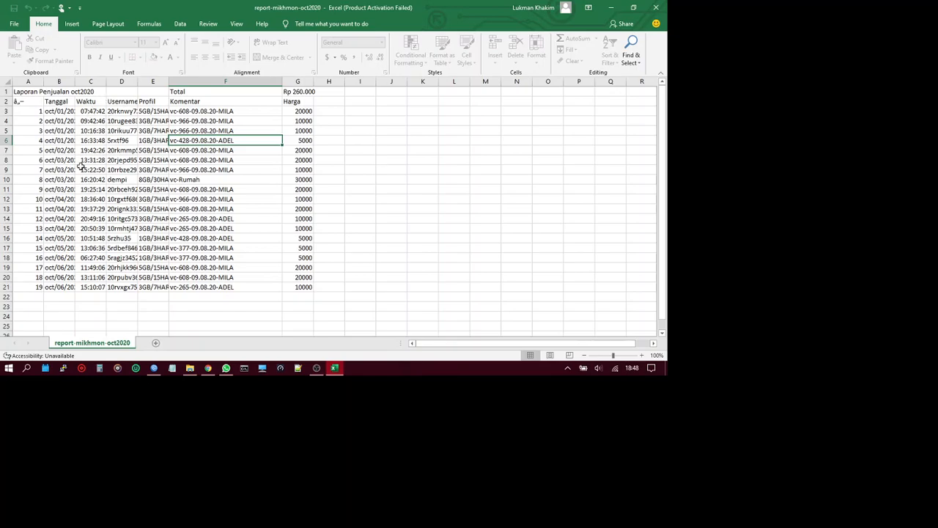
click(63, 121)
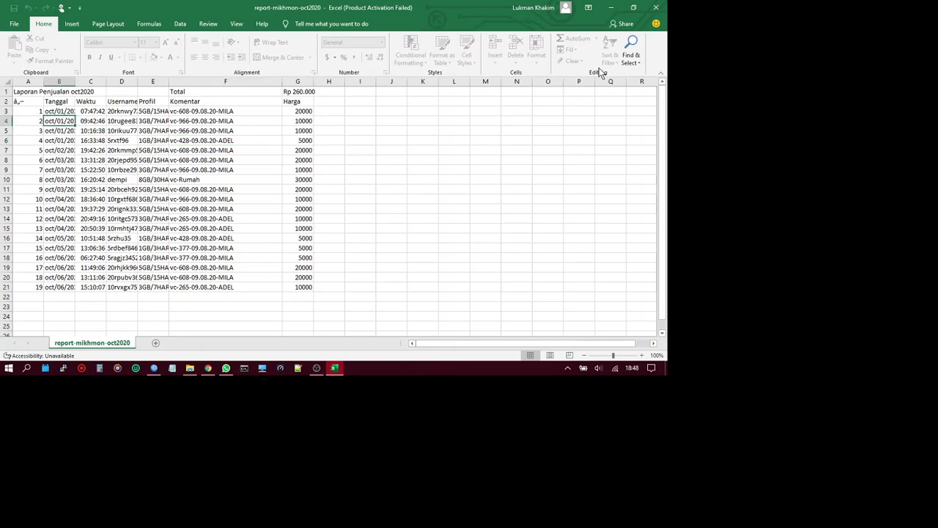
click(657, 7)
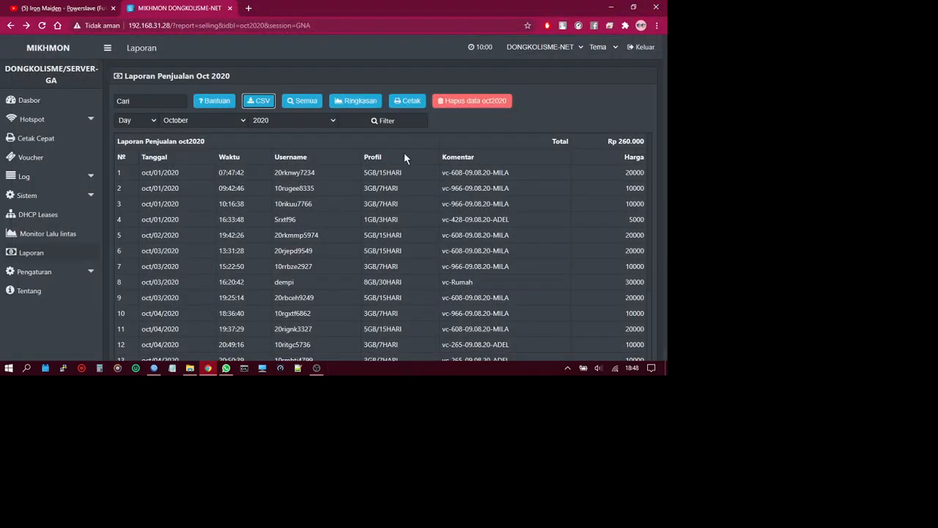
Step: Open the Monitor Lalu lintas page and display the traffic graph for the ether1/ISP interface
click(43, 238)
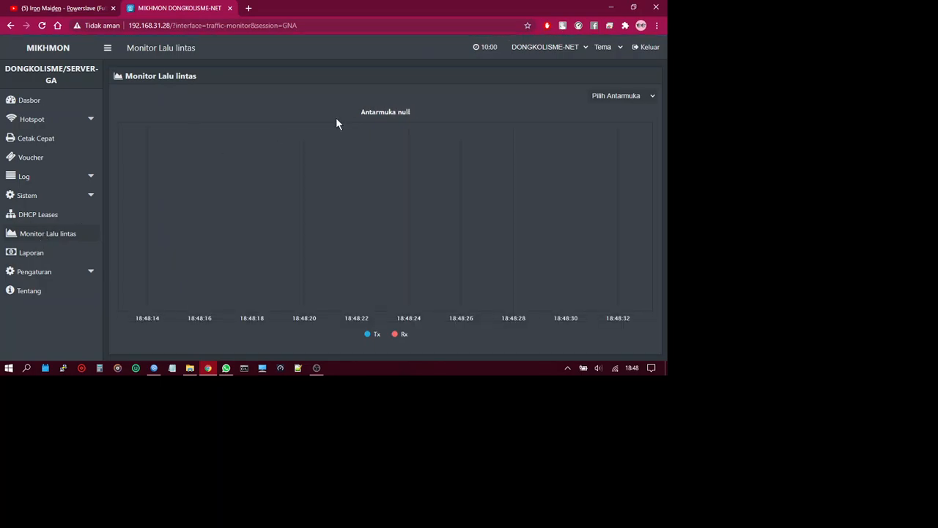
click(610, 97)
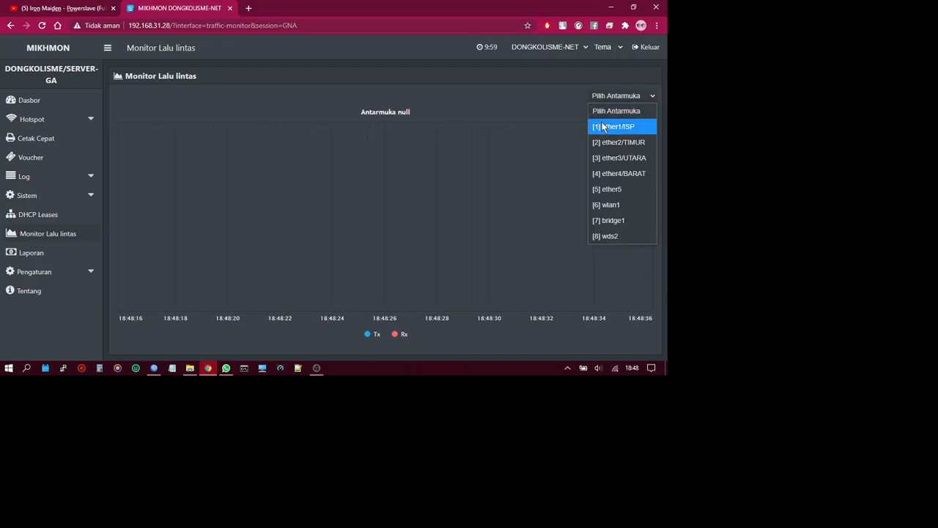
click(603, 127)
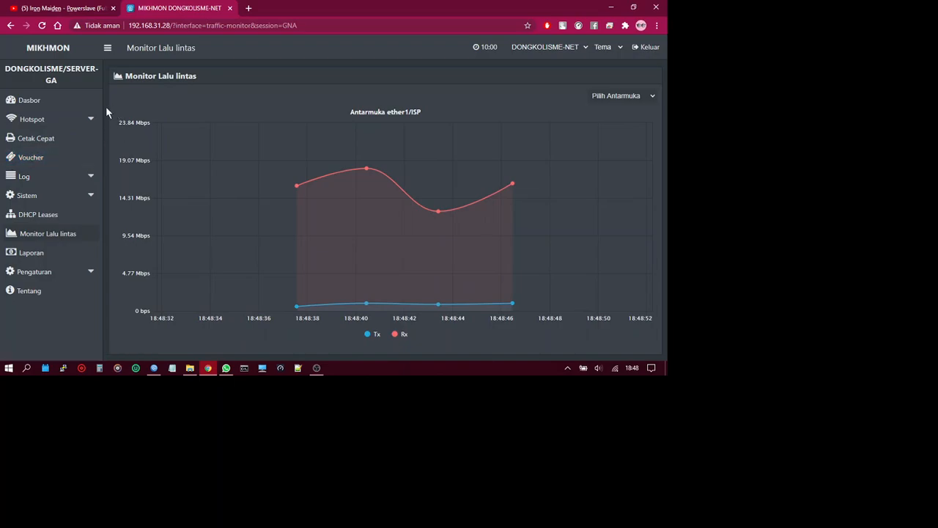
Step: Start adding a hotspot user from the dashboard, entering gratisan as the Nama and filling in the account password
click(67, 107)
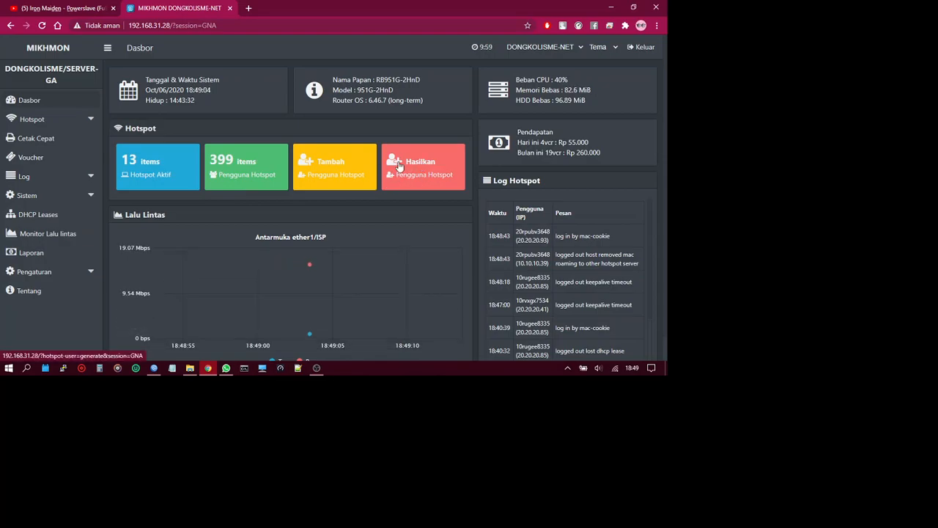
click(345, 169)
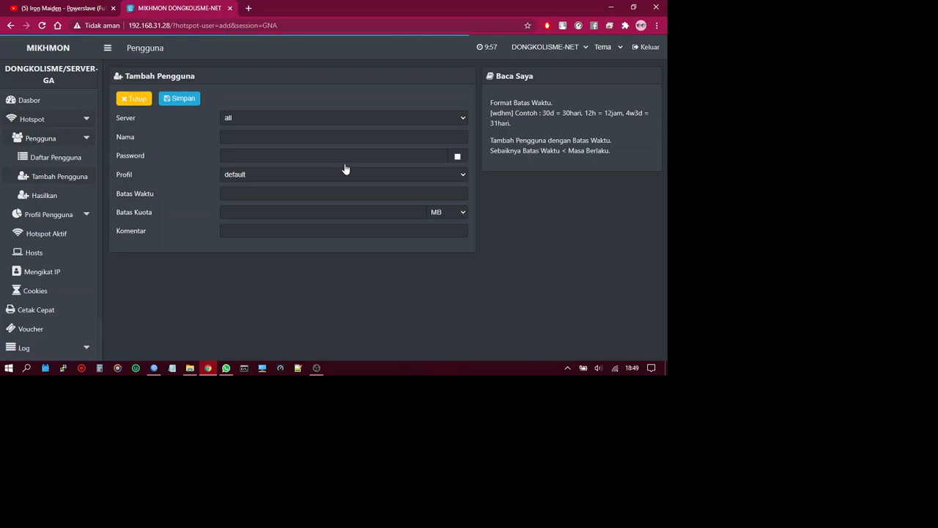
click(281, 134)
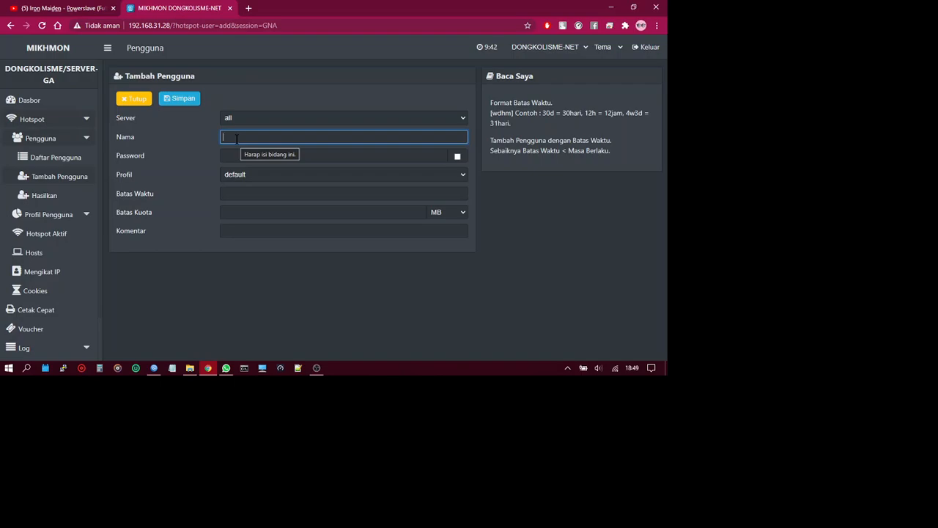
text(g)
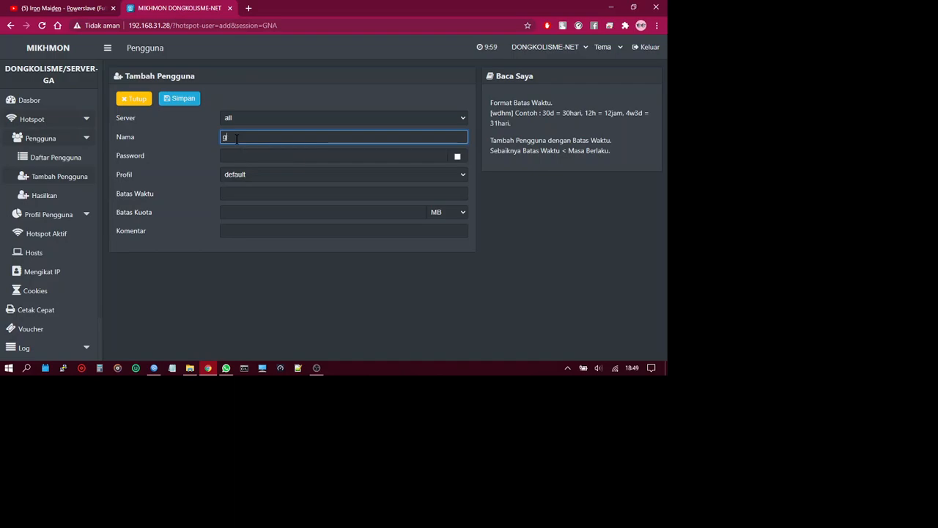
text(ratisan)
click(258, 153)
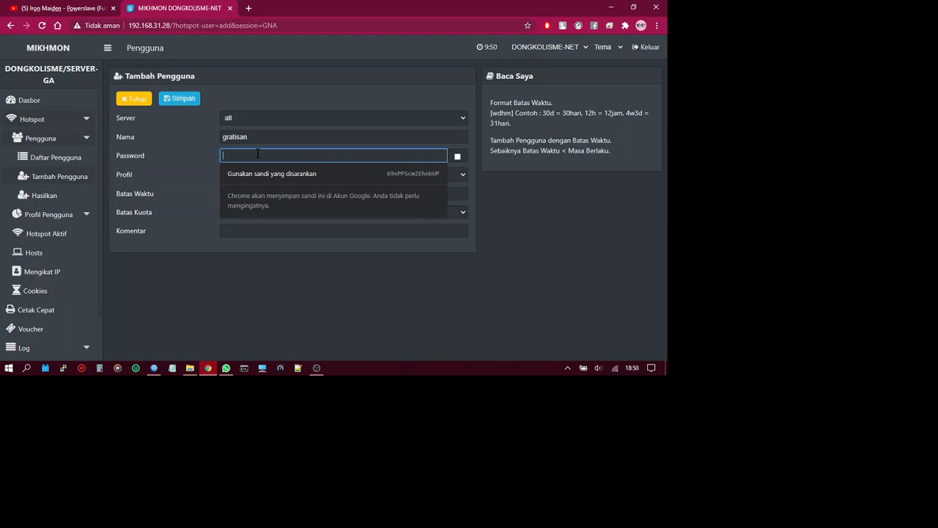
text(••••••••)
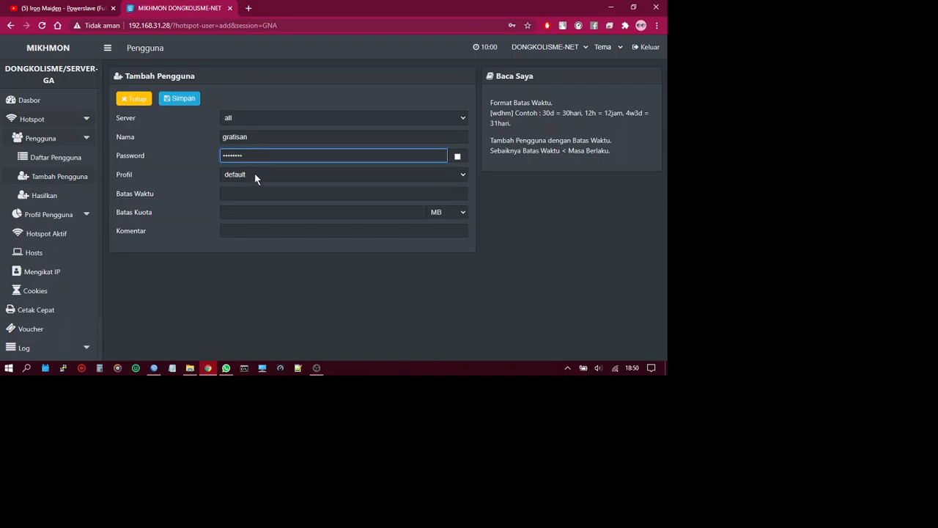
Step: Look over the new user's Profil, Batas Waktu, Batas Kuota and Komentar fields and close the form without saving
click(256, 178)
click(207, 173)
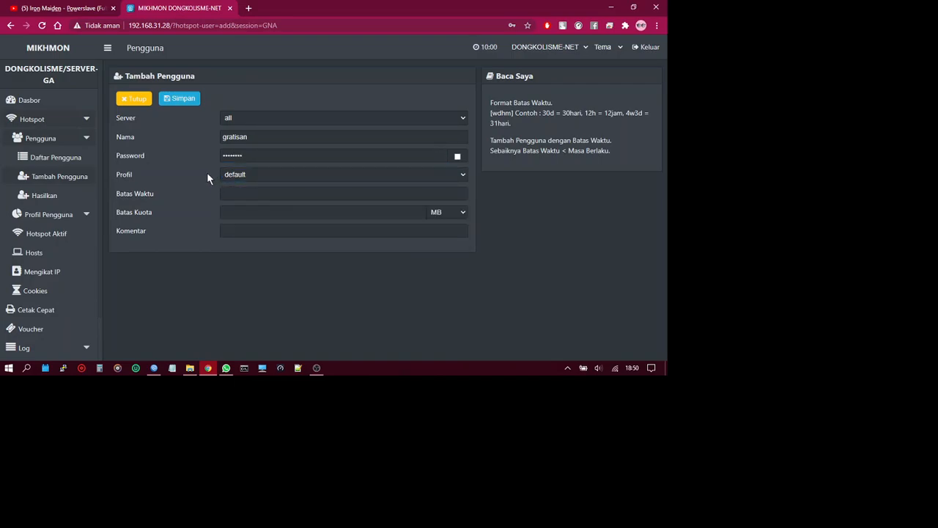
click(240, 194)
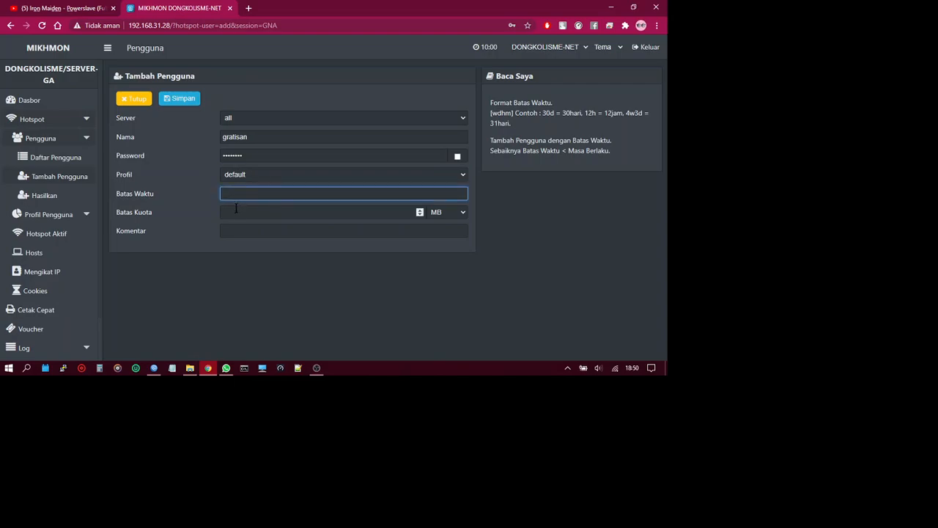
click(236, 211)
click(245, 233)
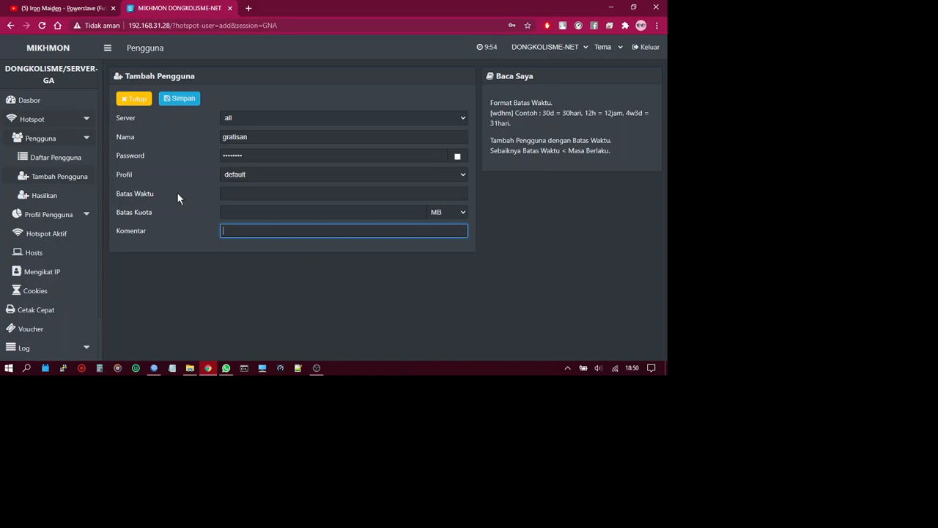
click(136, 104)
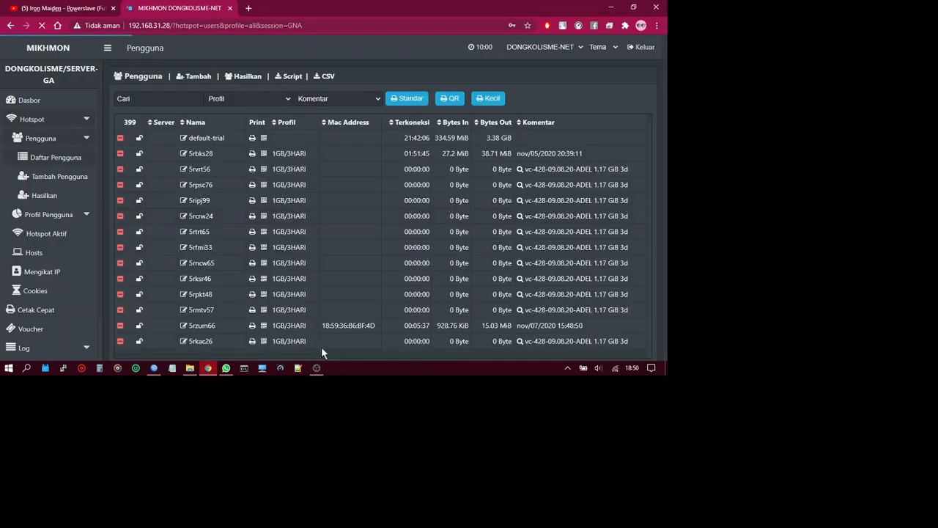
click(318, 368)
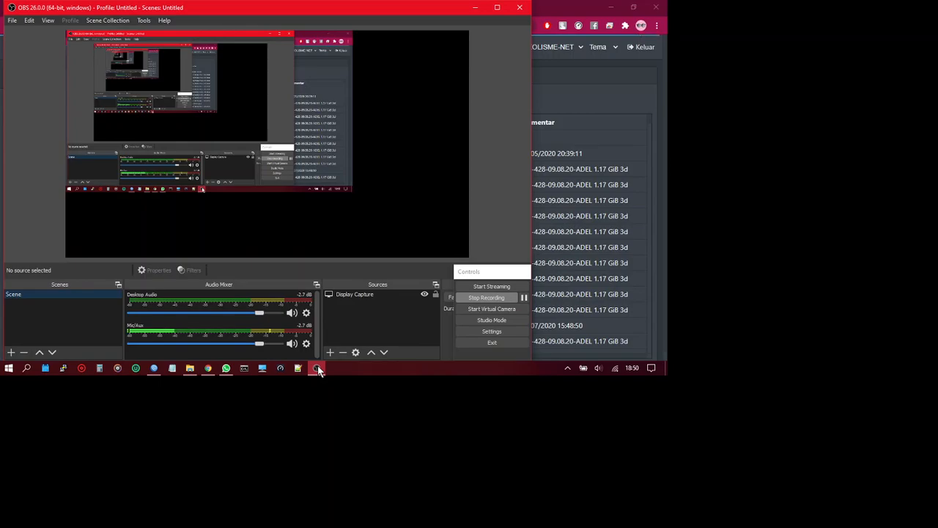
click(317, 369)
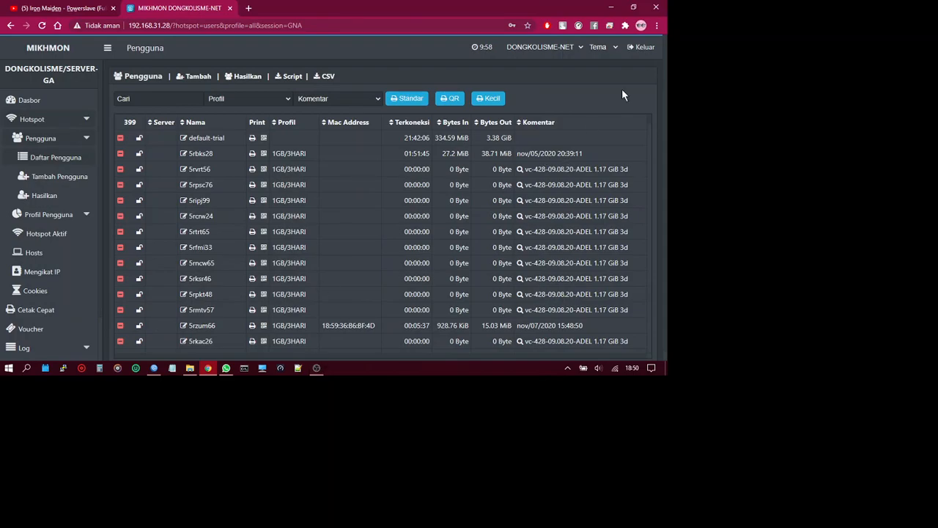
Step: Log out of the MIKHMON session and switch to OBS
click(630, 49)
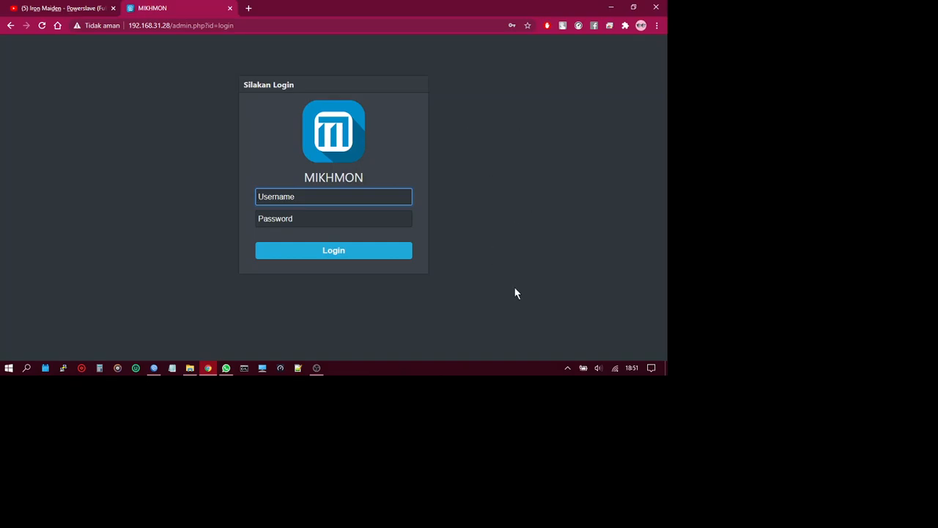
click(313, 373)
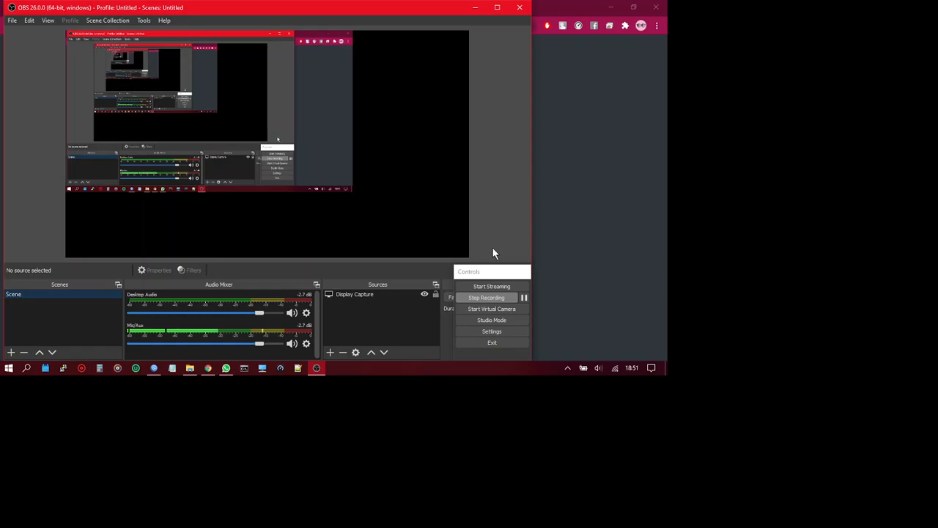